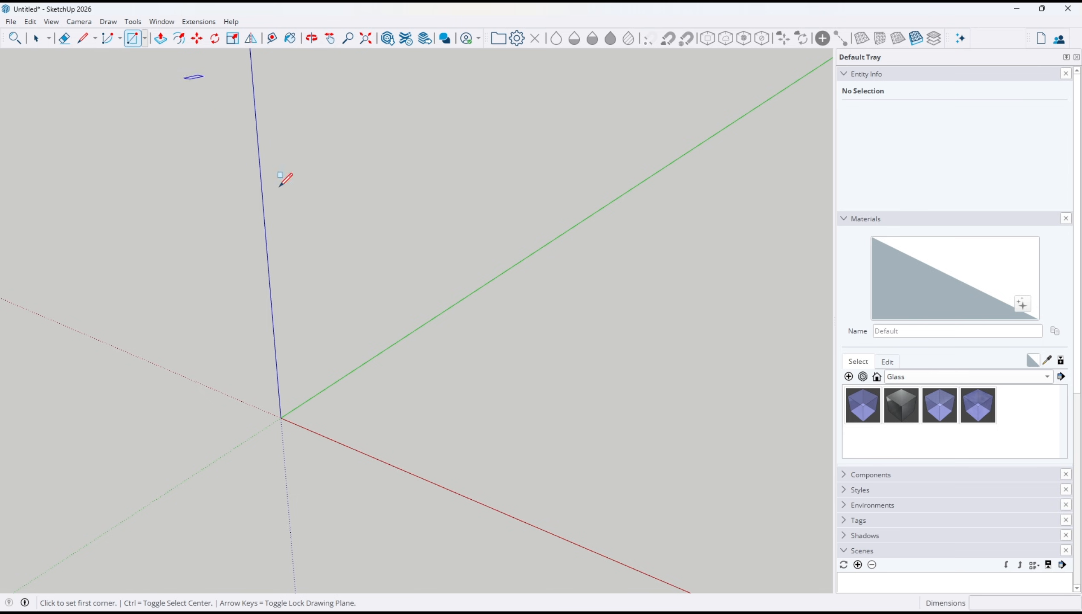
- Draw a 3000 × 3000 mm rectangle on the ground plane beside the origin
left_click(343, 401)
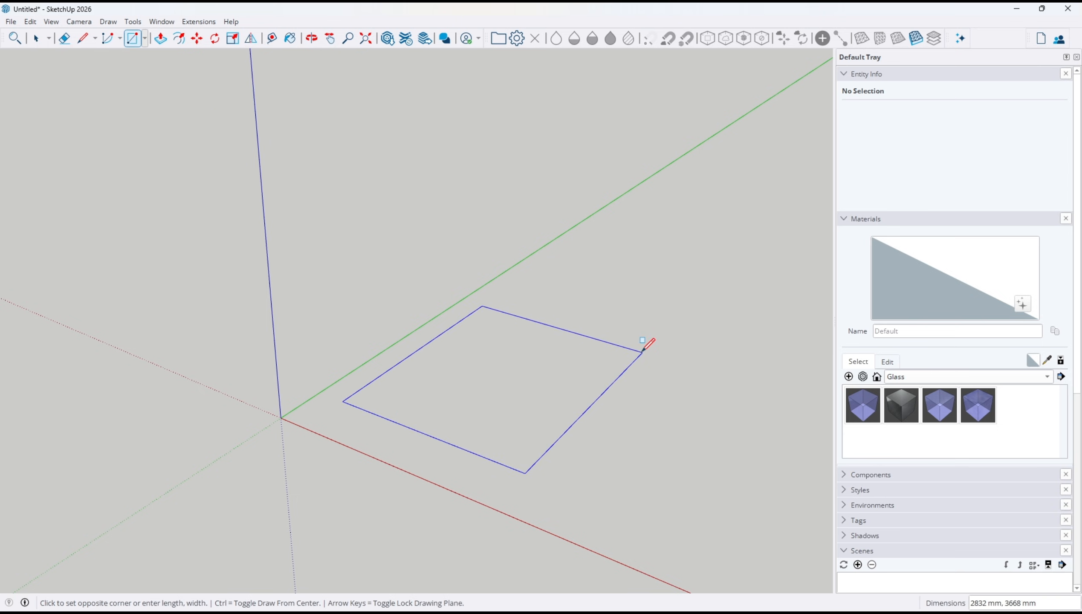
left_click(642, 352)
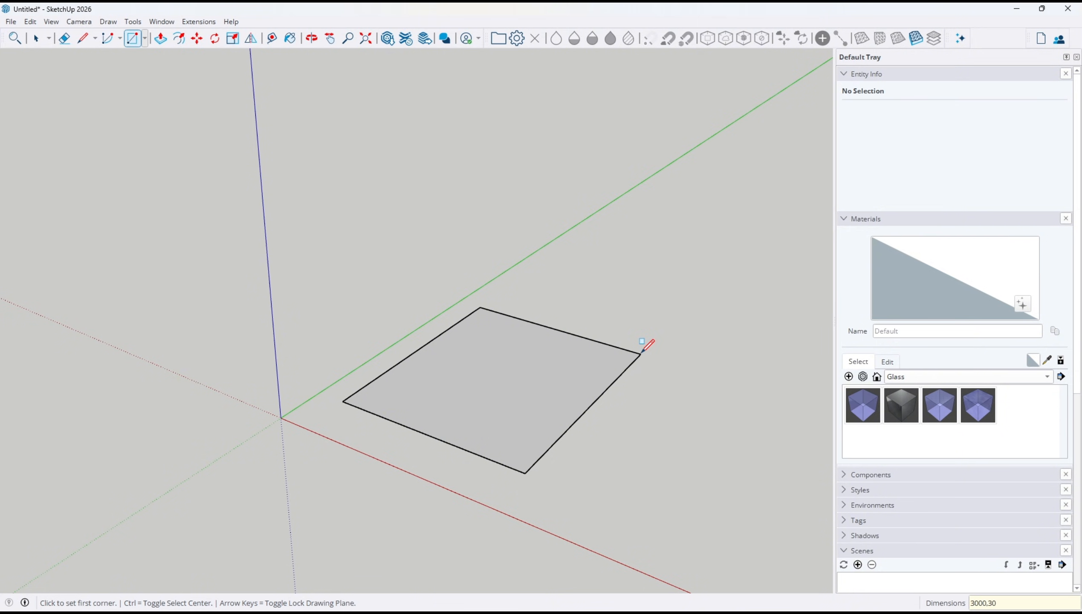
key("Return")
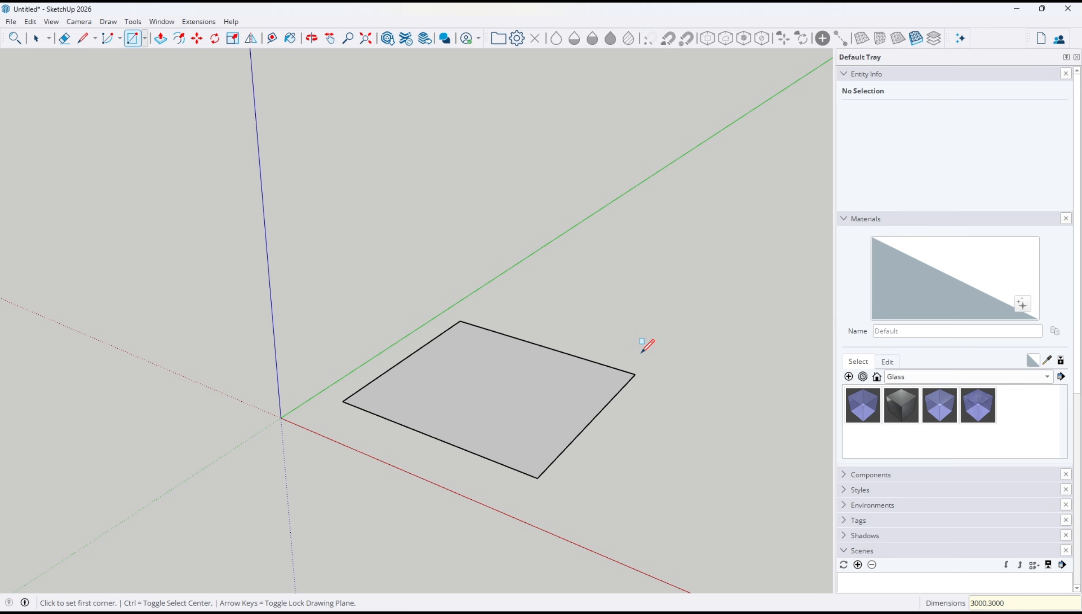
- Offset the square's outline 100 mm inward to form the wall thickness
left_click(178, 41)
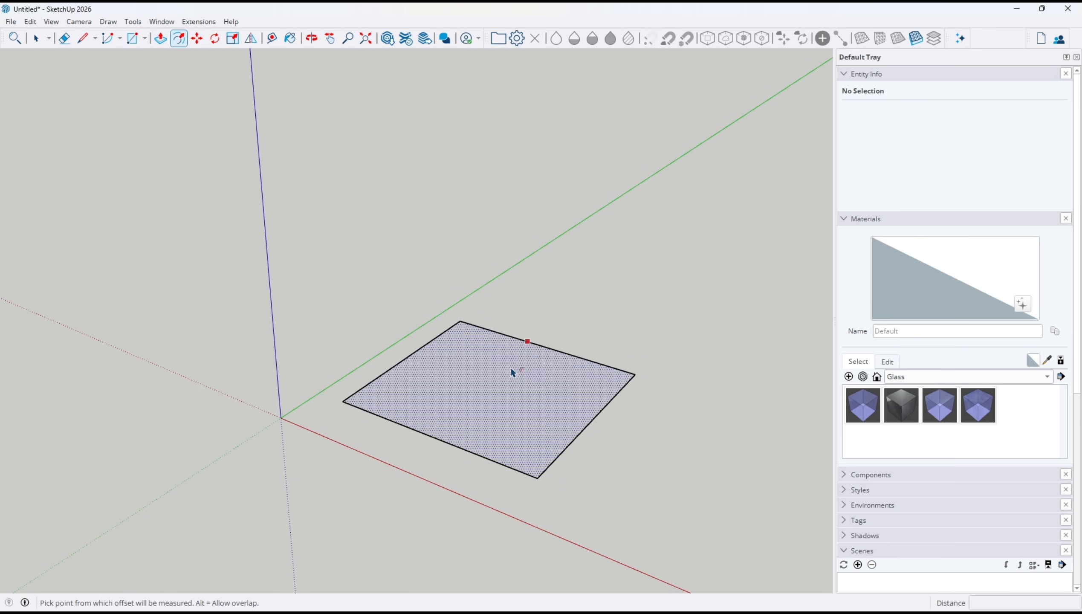
left_click(510, 368)
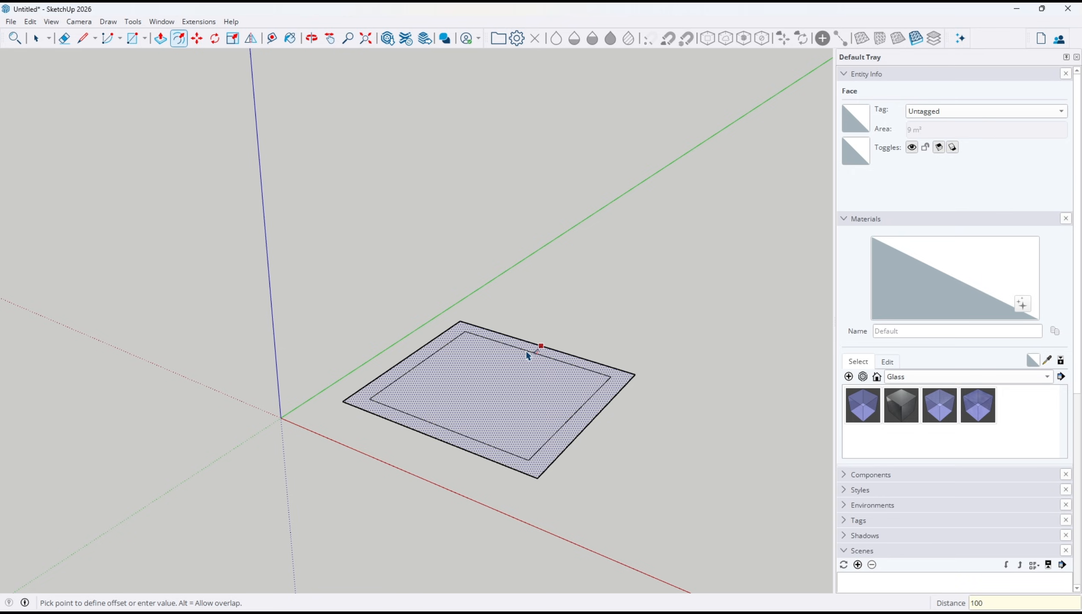
key("Return")
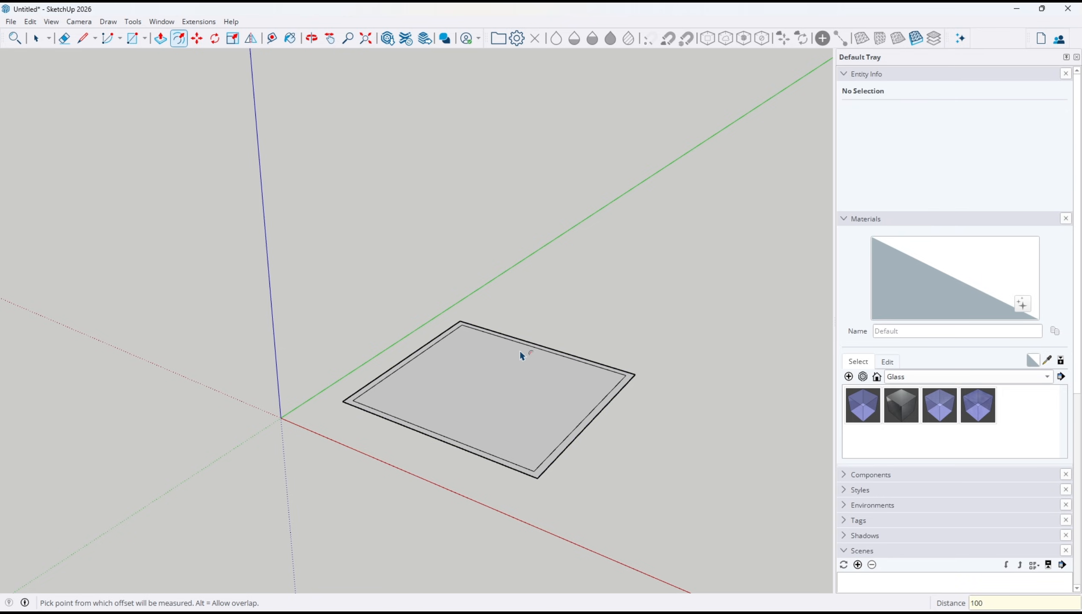
- Pull the border face between the two outlines up about 2383 mm to raise the walls
scroll(481, 386, "up", 3)
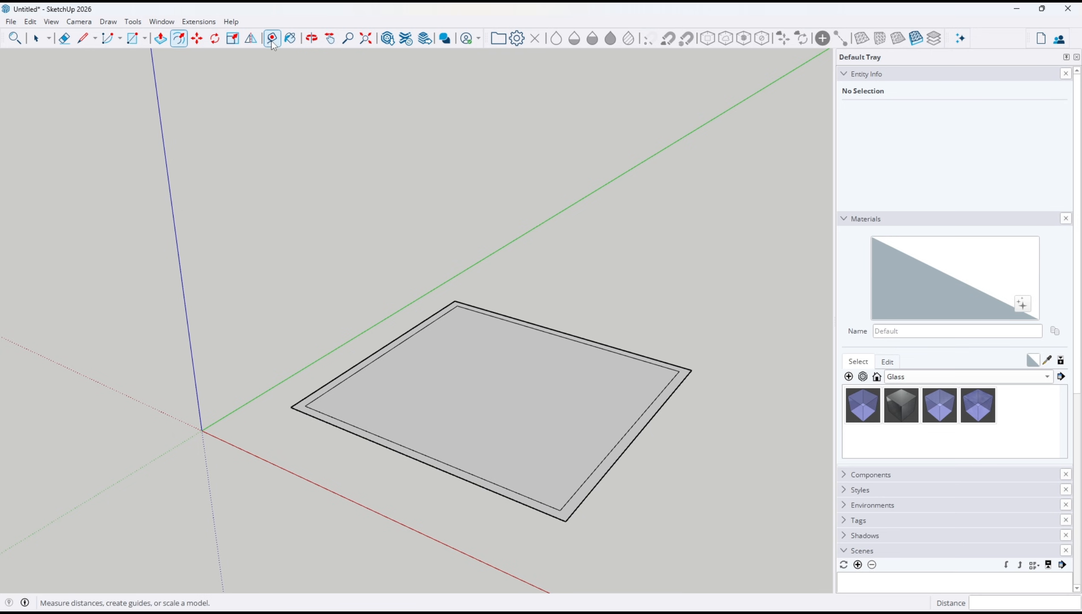
left_click(161, 38)
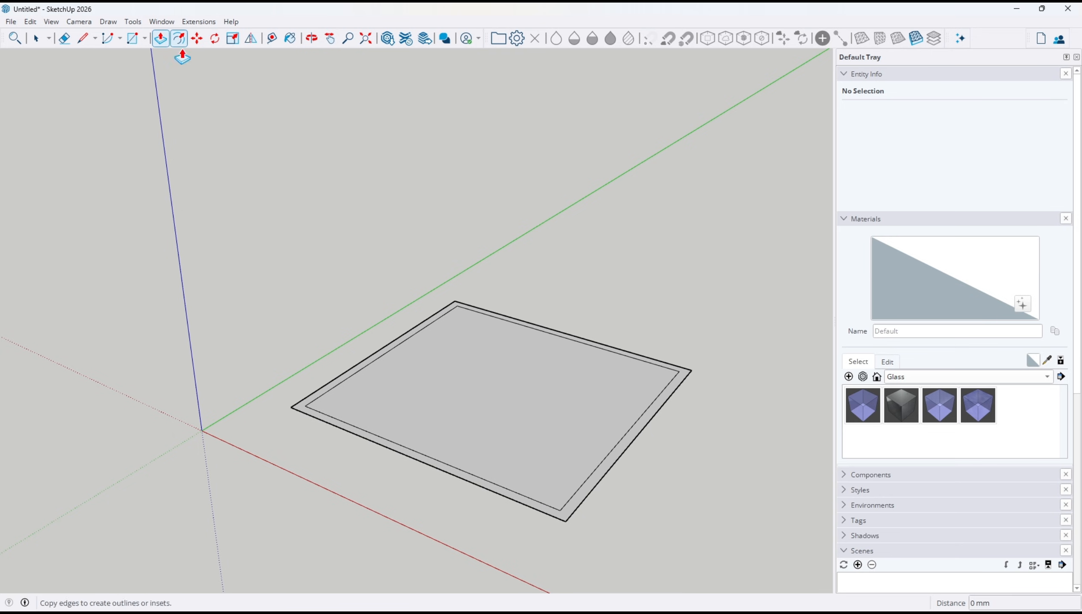
left_click(331, 387)
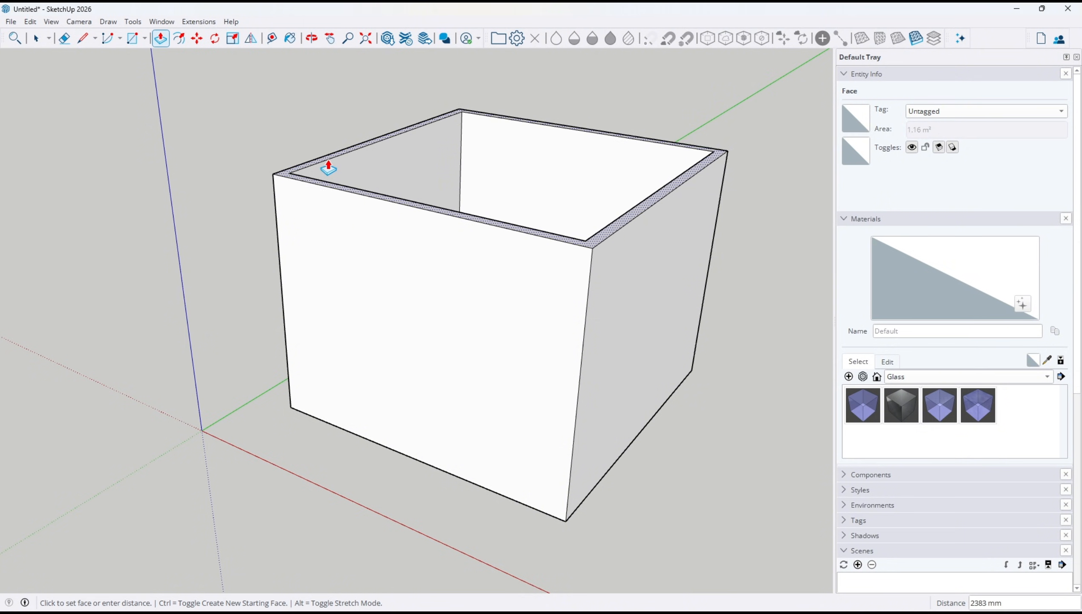
left_click(328, 169)
- Draw a door rectangle about 1063 × 2106 mm on the front wall, reaching down to the wall's lower edge
middle_click_drag(328, 169, 181, 125)
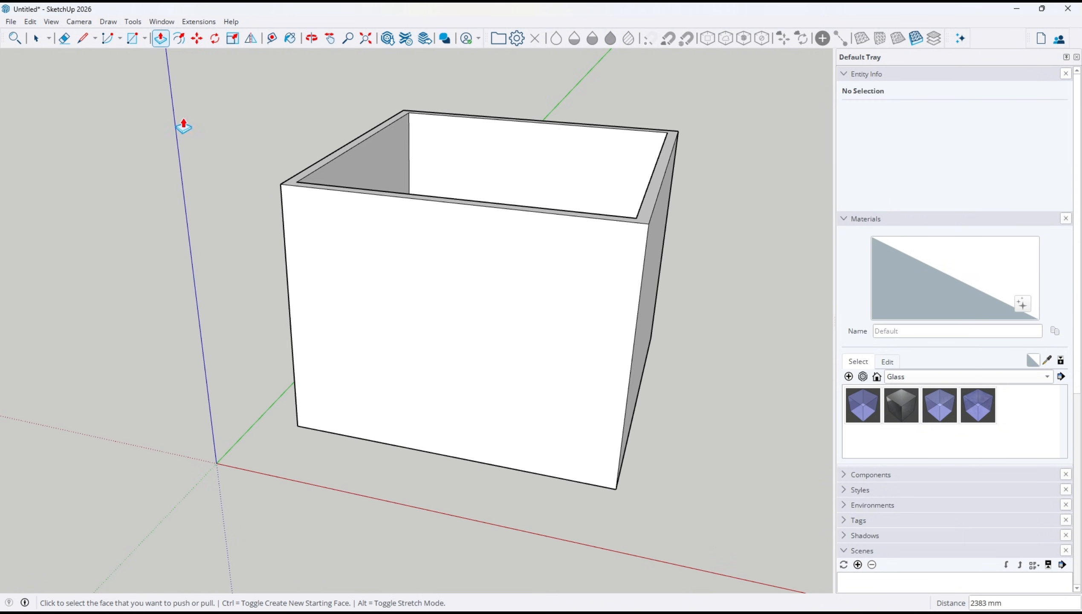
left_click(132, 39)
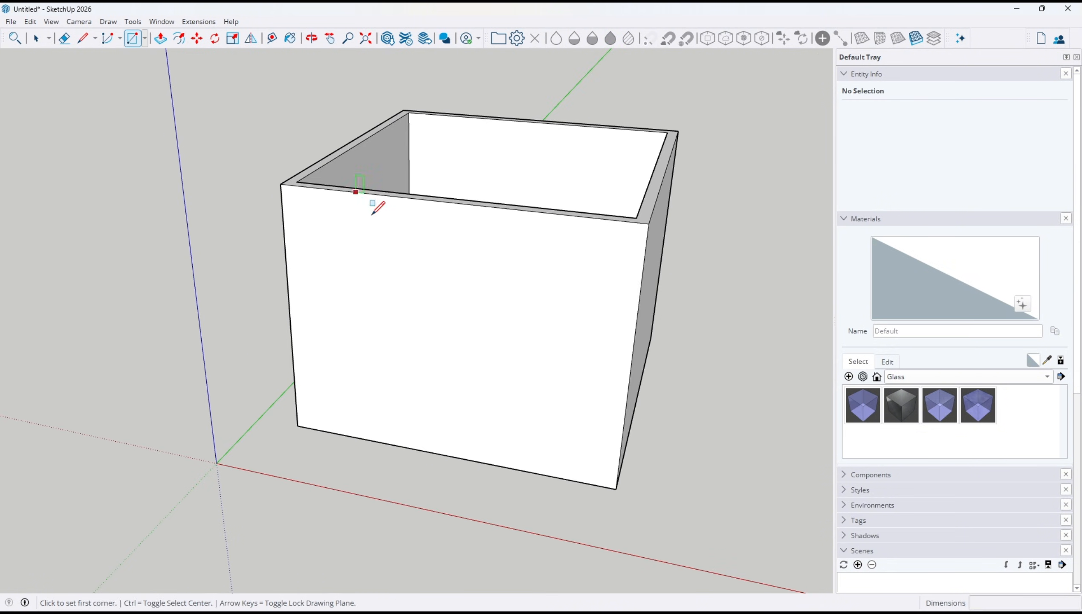
left_click(313, 219)
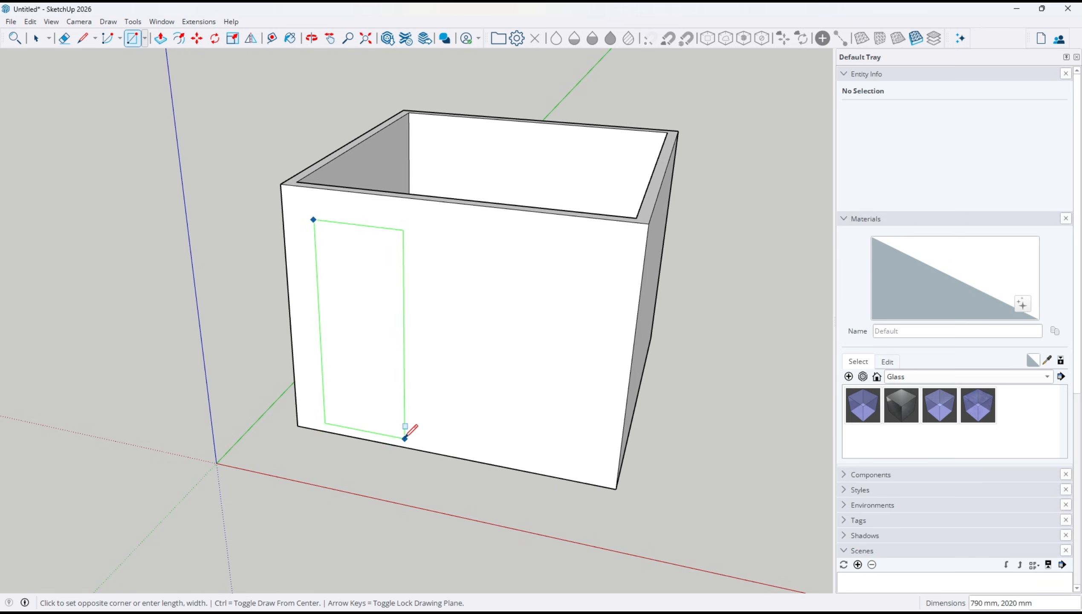
left_click(433, 450)
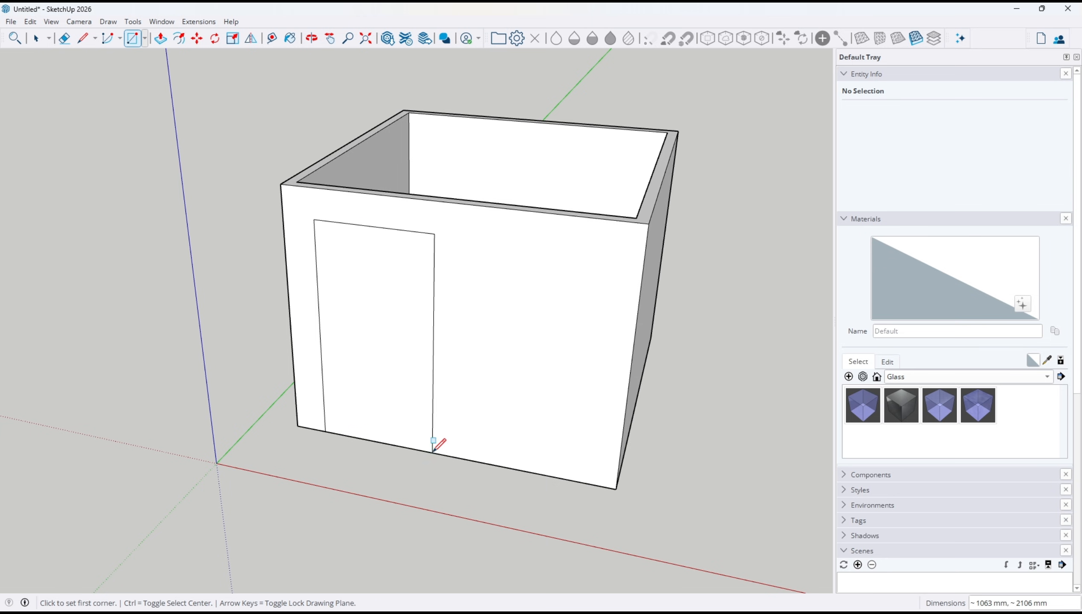
- Push the door rectangle 100 mm through the front wall to cut a doorway opening
left_click(160, 38)
left_click(393, 346)
left_click(389, 318)
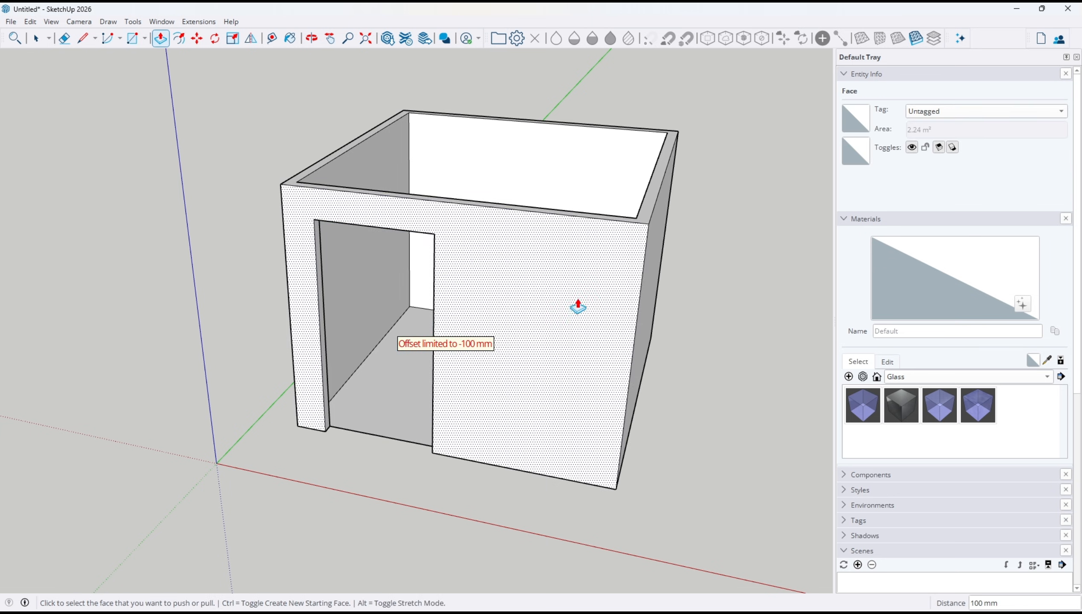
middle_click_drag(577, 306, 572, 369)
key("space")
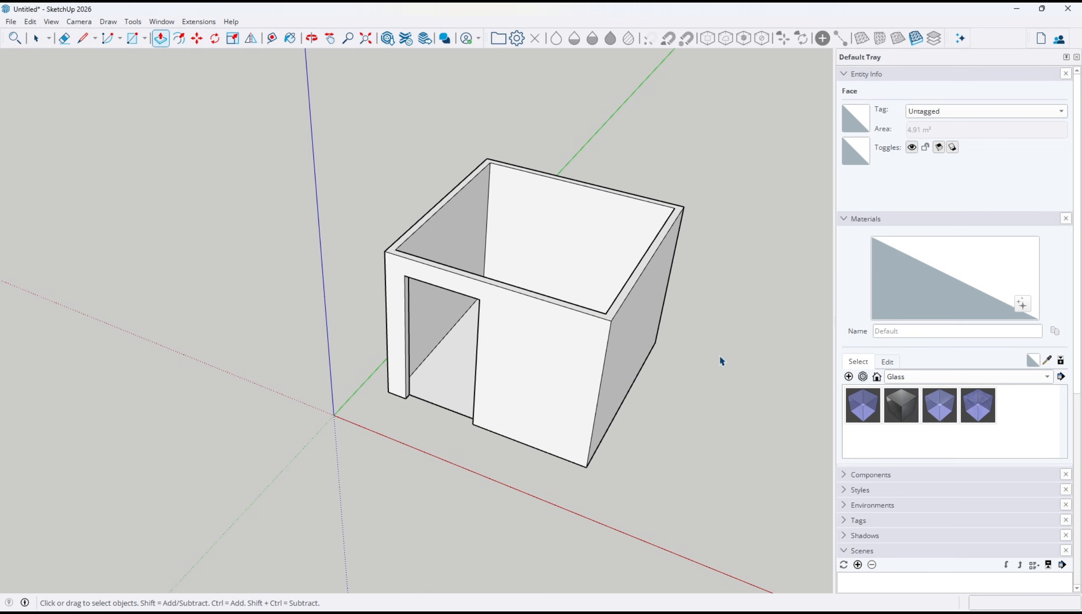
left_click(719, 353)
middle_click_drag(718, 318, 718, 326)
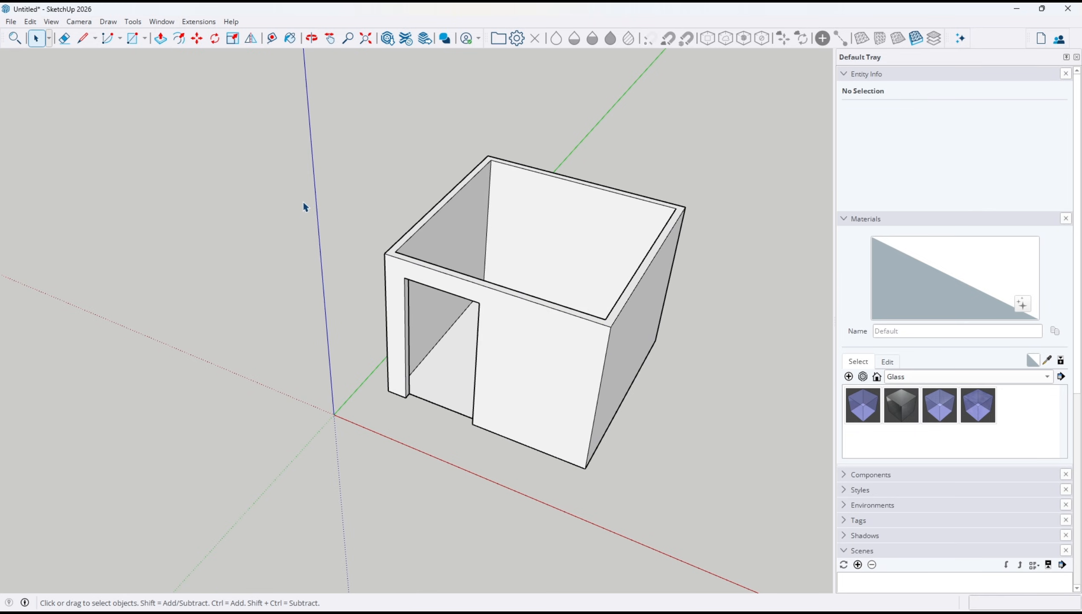
- Open 3D Warehouse and search its models for "door"
left_click(390, 43)
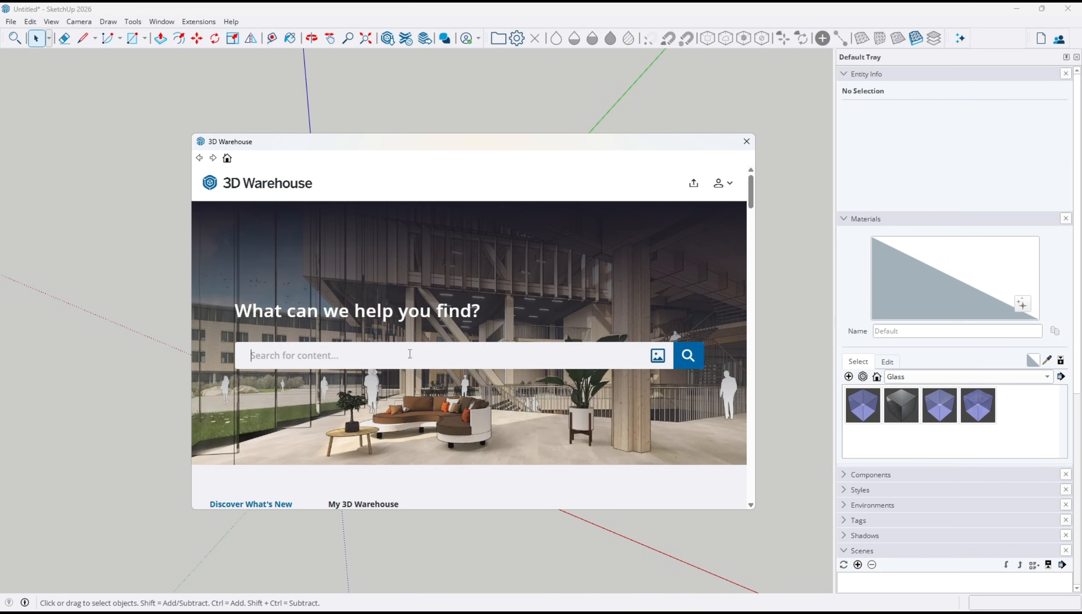
left_click(410, 353)
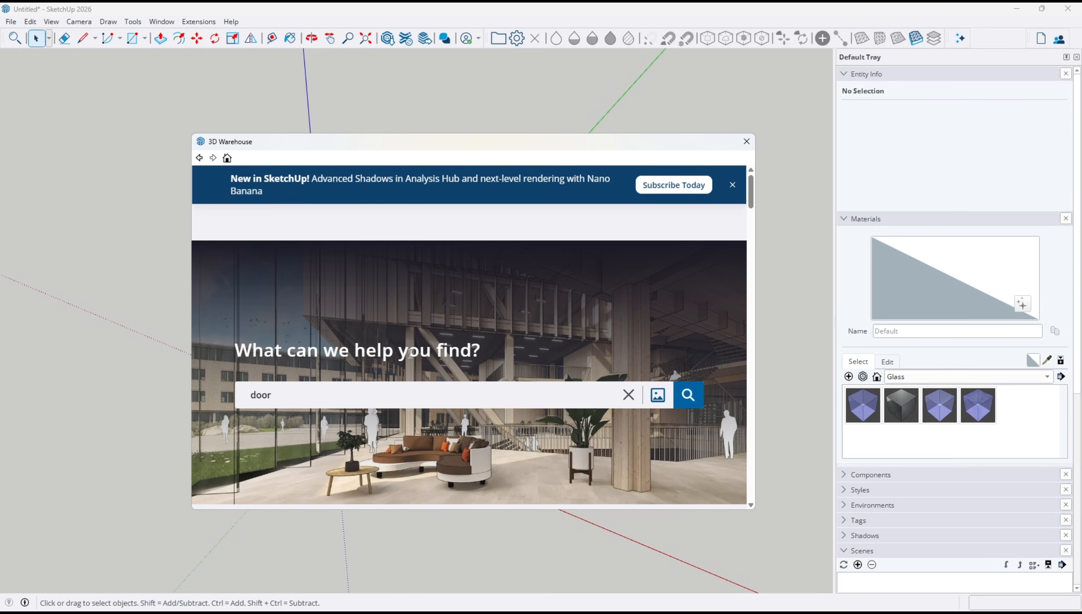
key("Return")
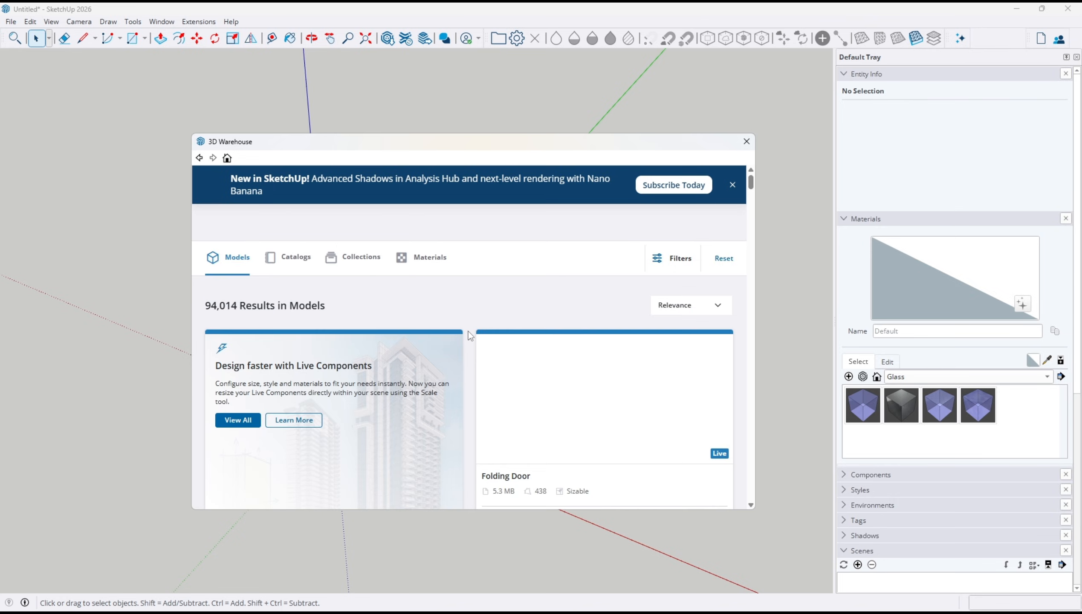
- Load the "Door" model with one open and one closed dark door from the results and place it in front of the room
scroll(466, 338, "down", 5)
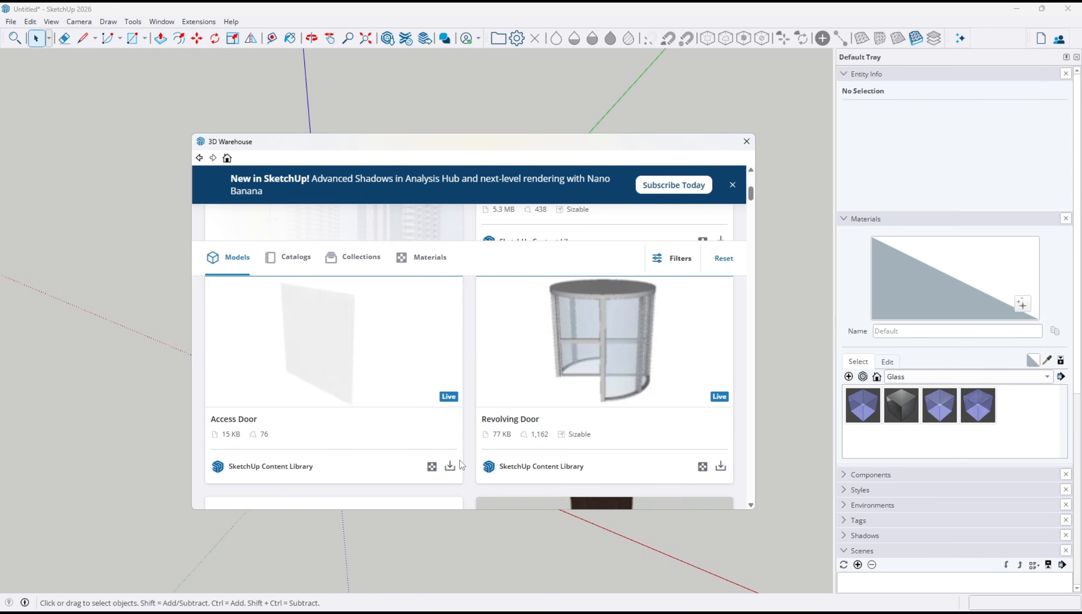
scroll(454, 449, "up", 3)
scroll(481, 446, "down", 6)
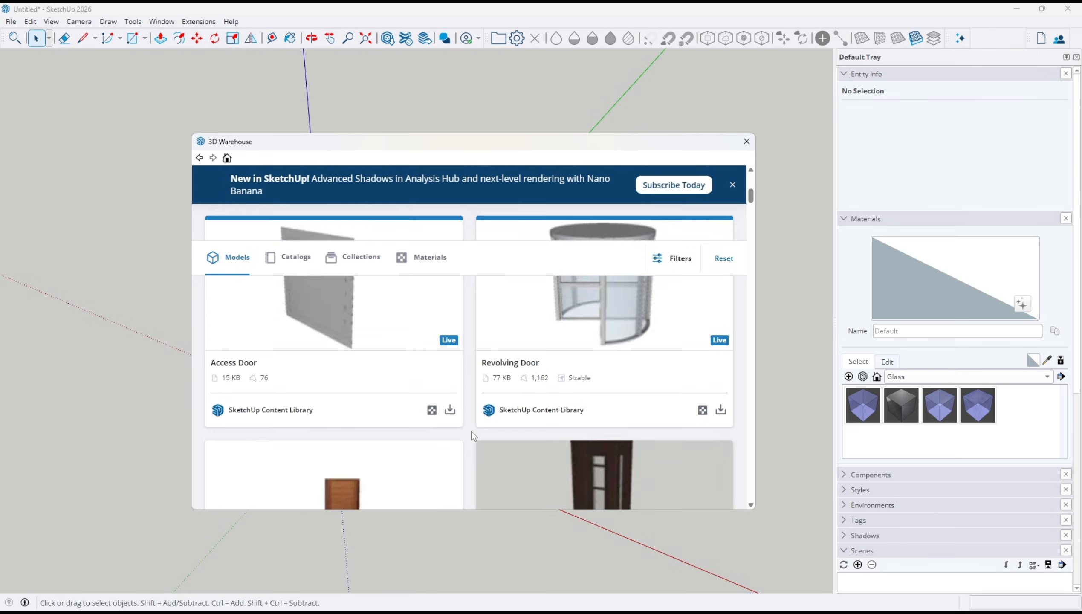
scroll(484, 423, "down", 4)
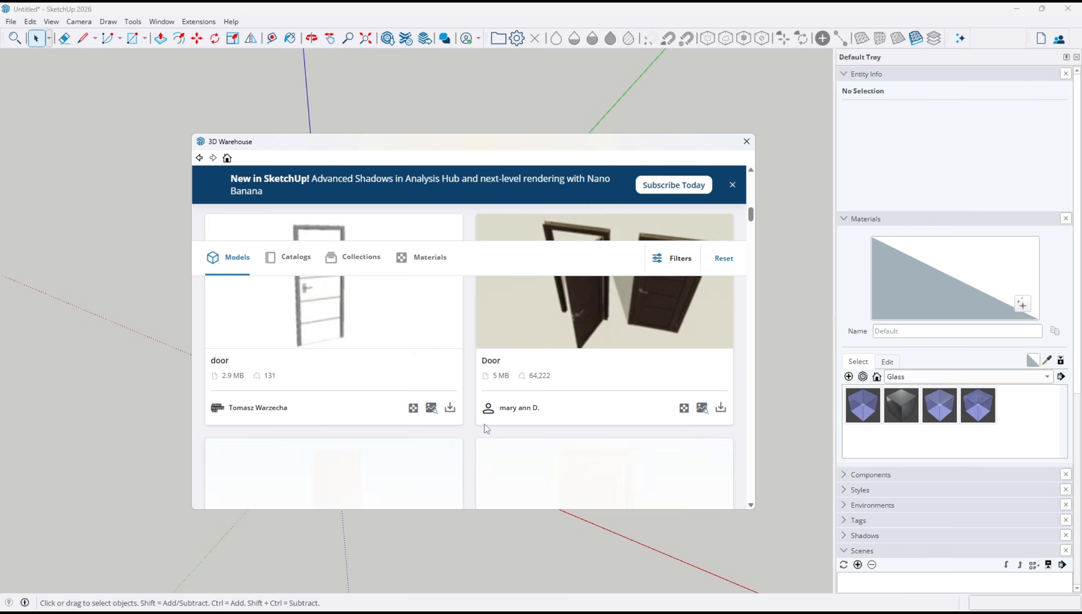
scroll(484, 423, "down", 4)
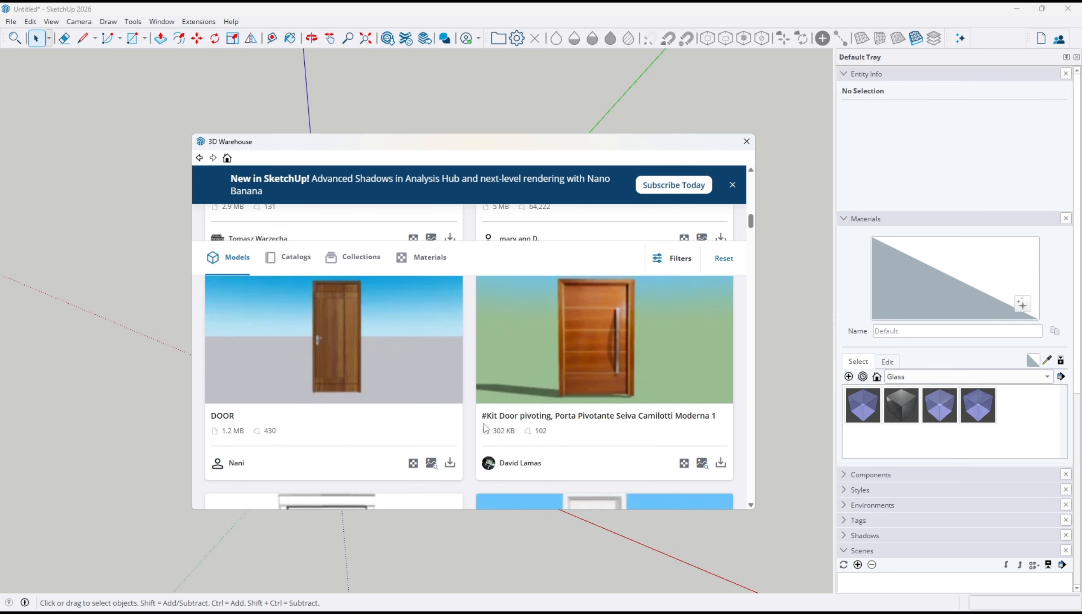
scroll(485, 423, "down", 2)
scroll(484, 423, "up", 6)
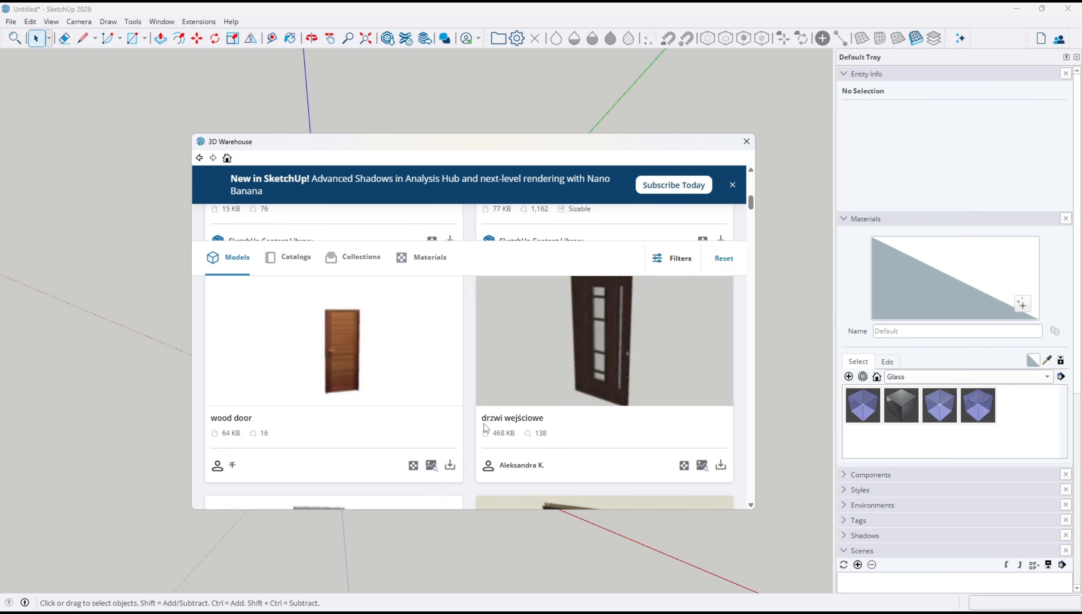
scroll(484, 425, "down", 4)
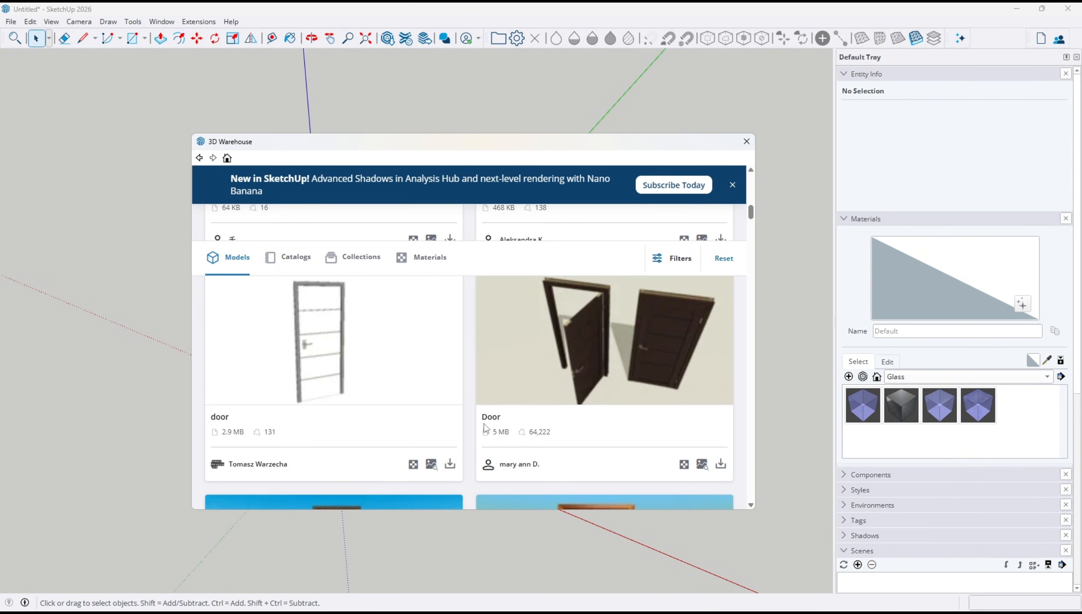
left_click(722, 465)
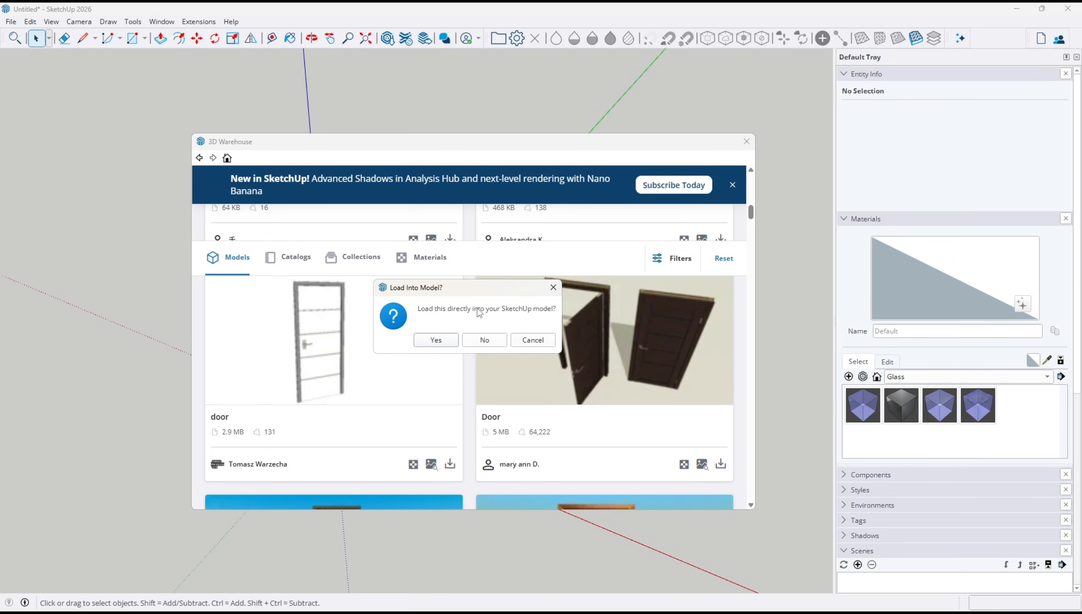
left_click(436, 340)
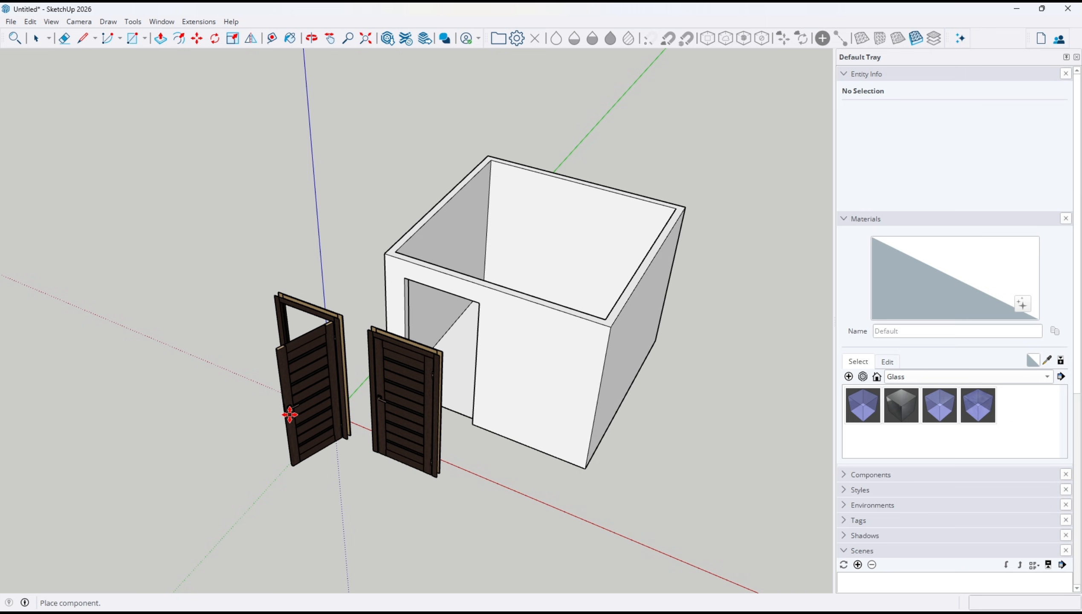
left_click(290, 412)
- Edit the imported doors component, delete the closed door group so only the open door is left, and exit the component
middle_click_drag(495, 427, 463, 411)
middle_click_drag(640, 415, 424, 434)
key("space")
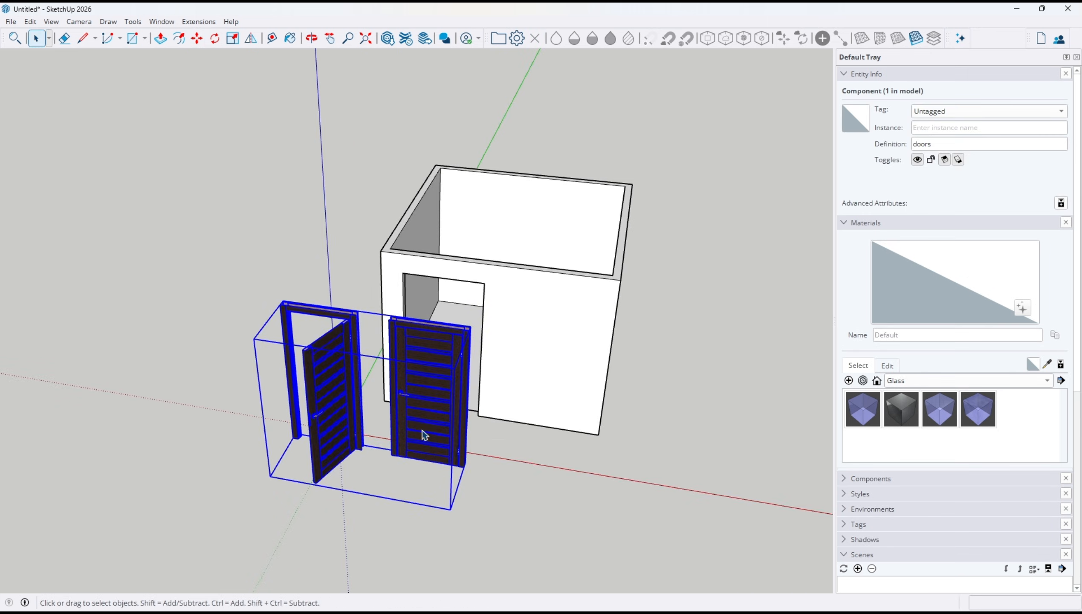
double_click(409, 416)
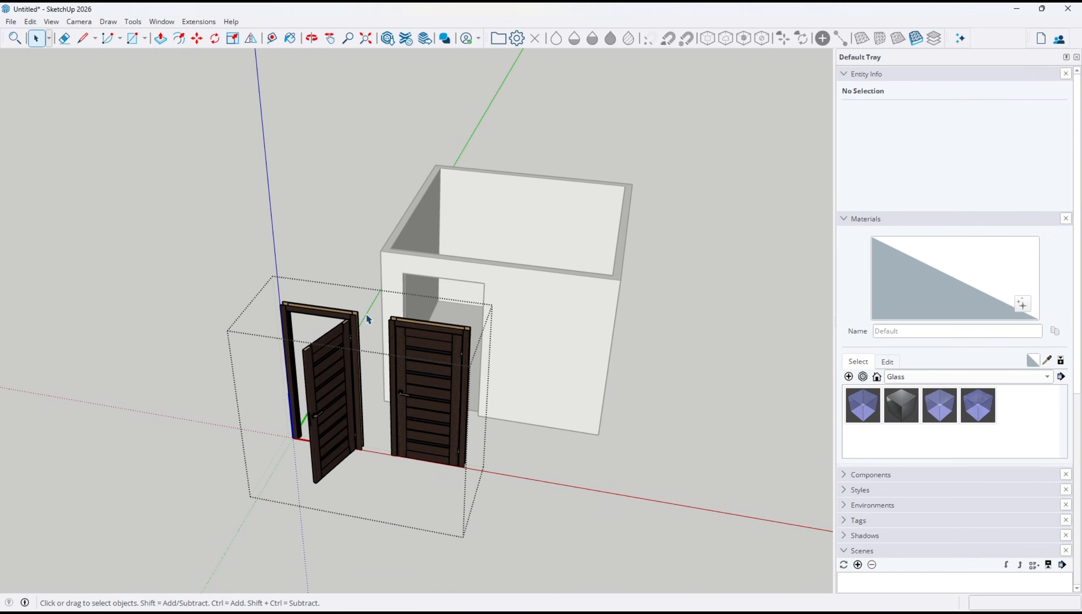
middle_click_drag(396, 325, 650, 377)
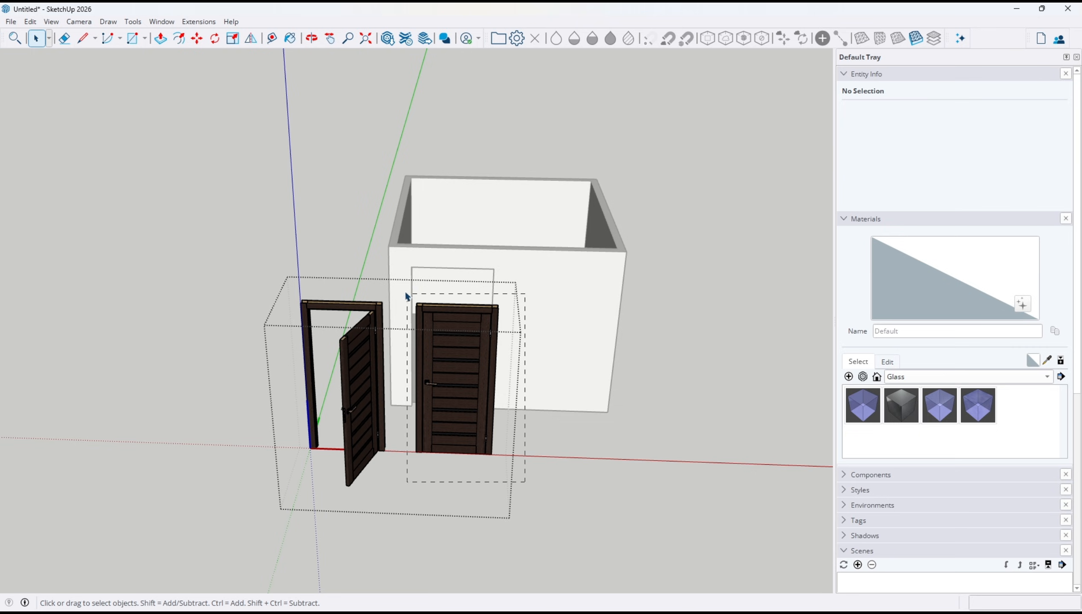
left_click_drag(405, 296, 402, 292)
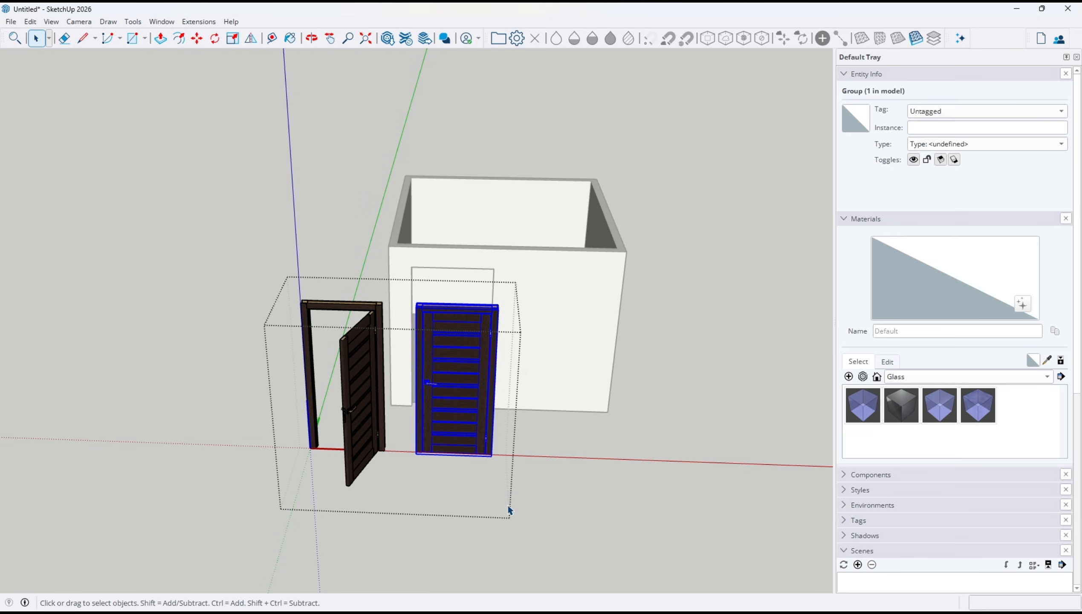
key("Delete")
middle_click_drag(495, 499, 707, 462)
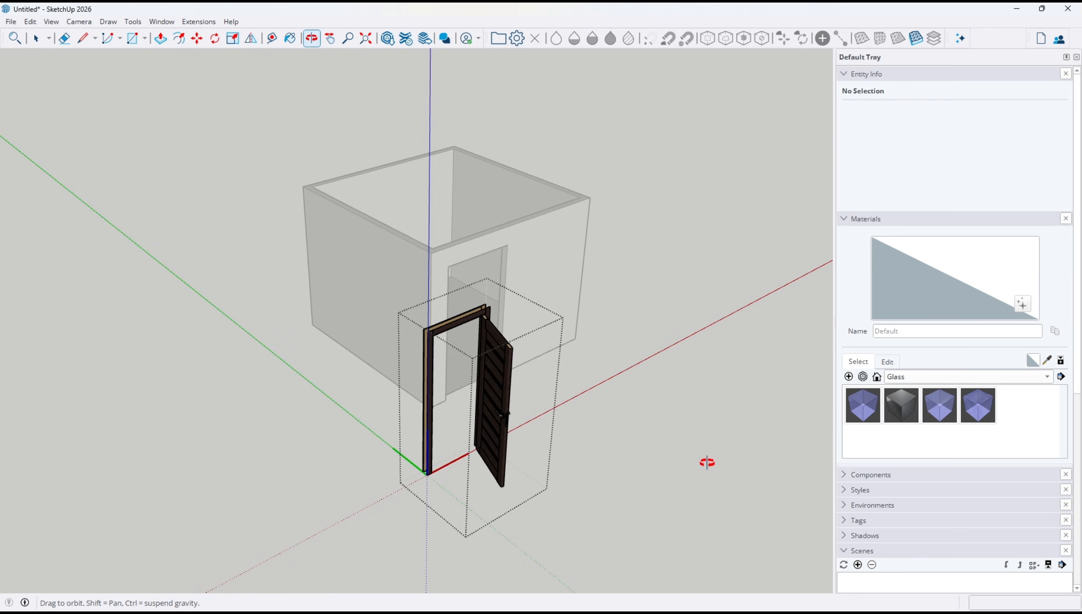
left_click(626, 427)
- Rotate the door component 180° about the bottom corner of its frame so the leaf opens toward the other side
middle_click_drag(538, 449, 484, 425)
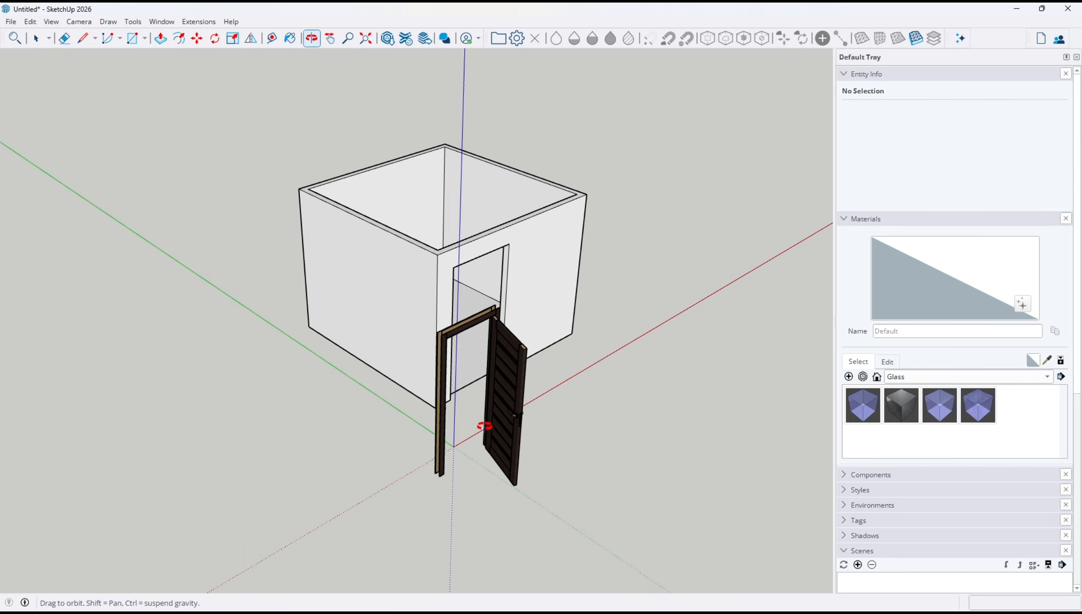
left_click(214, 39)
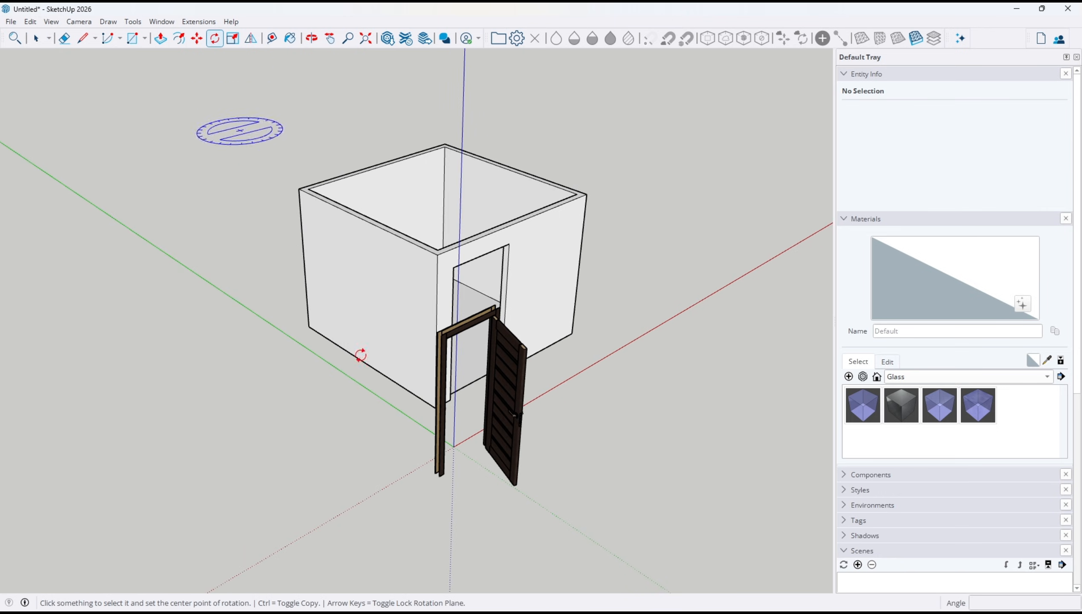
left_click(439, 476)
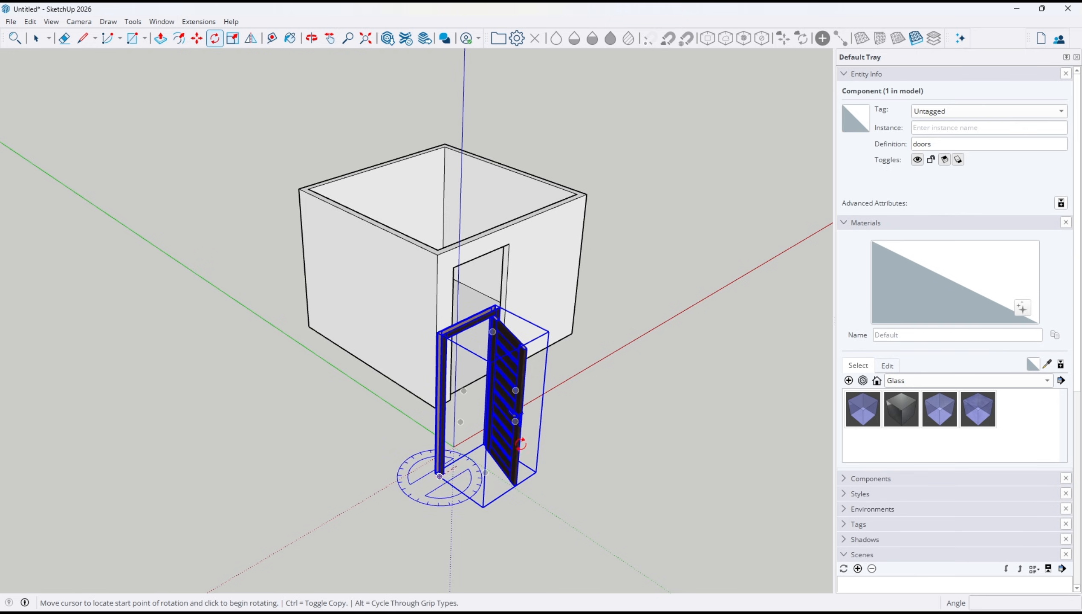
left_click(560, 405)
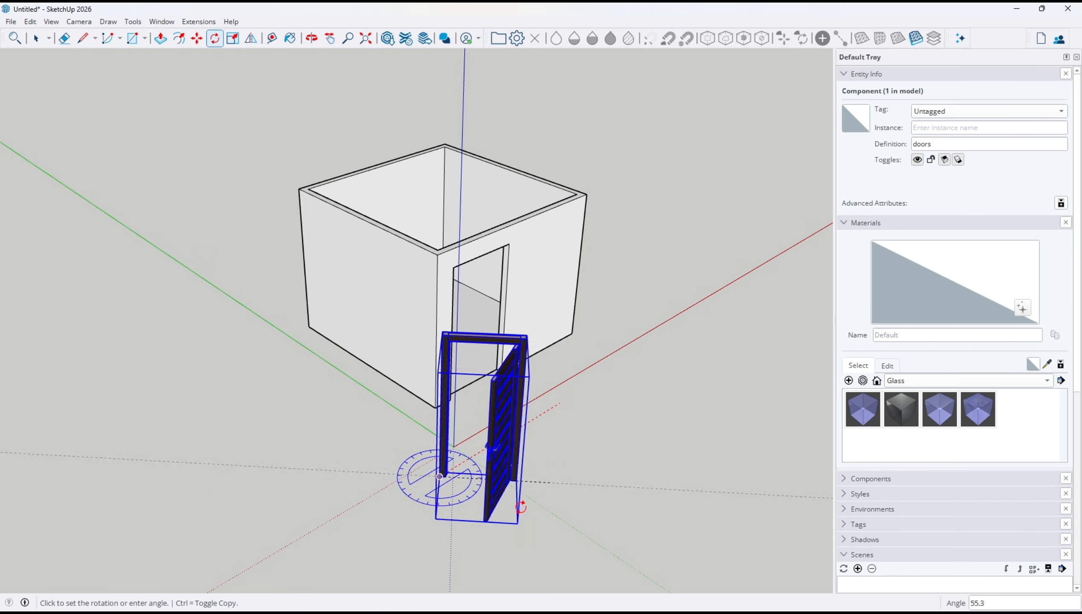
left_click(366, 515)
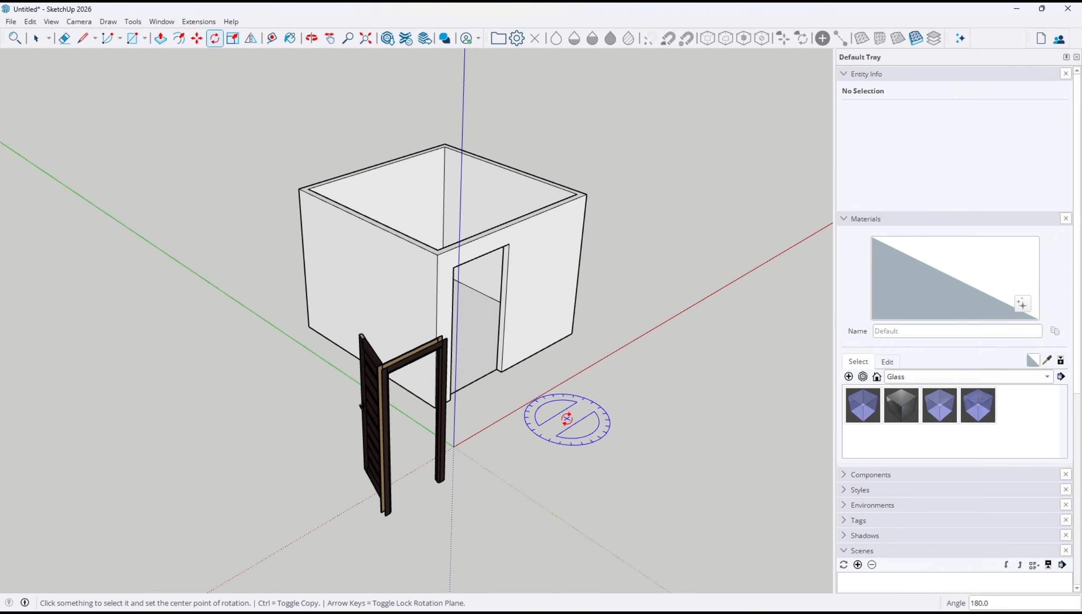
- Move the door component by the bottom corner of its frame into the doorway, against the jamb nearest the room's corner
key("space")
key("m")
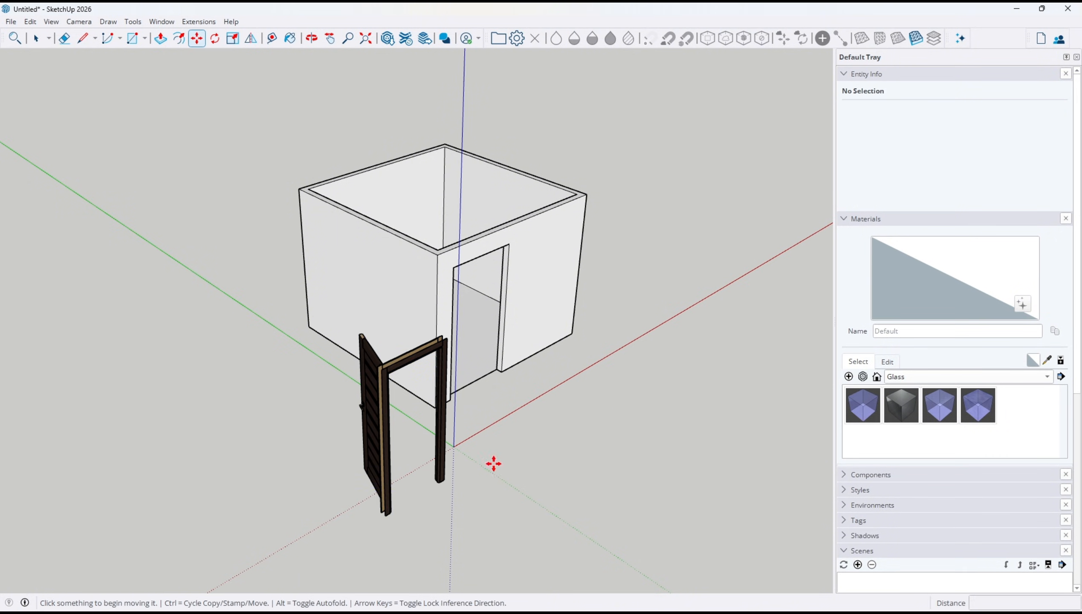
scroll(402, 512, "up", 3)
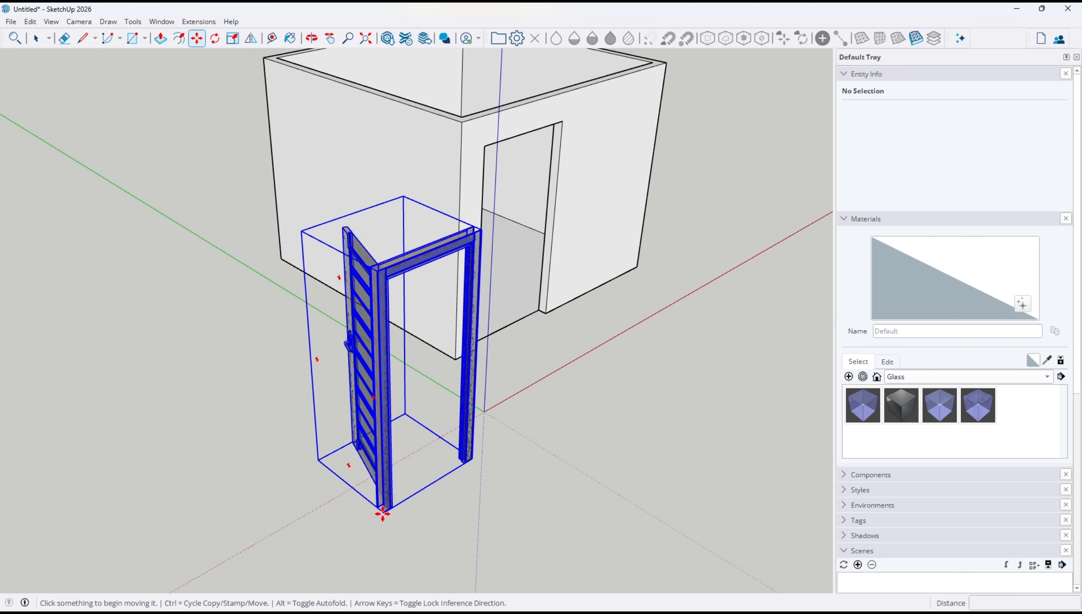
left_click(383, 512)
middle_click_drag(578, 387, 95, 370)
scroll(391, 357, "up", 5)
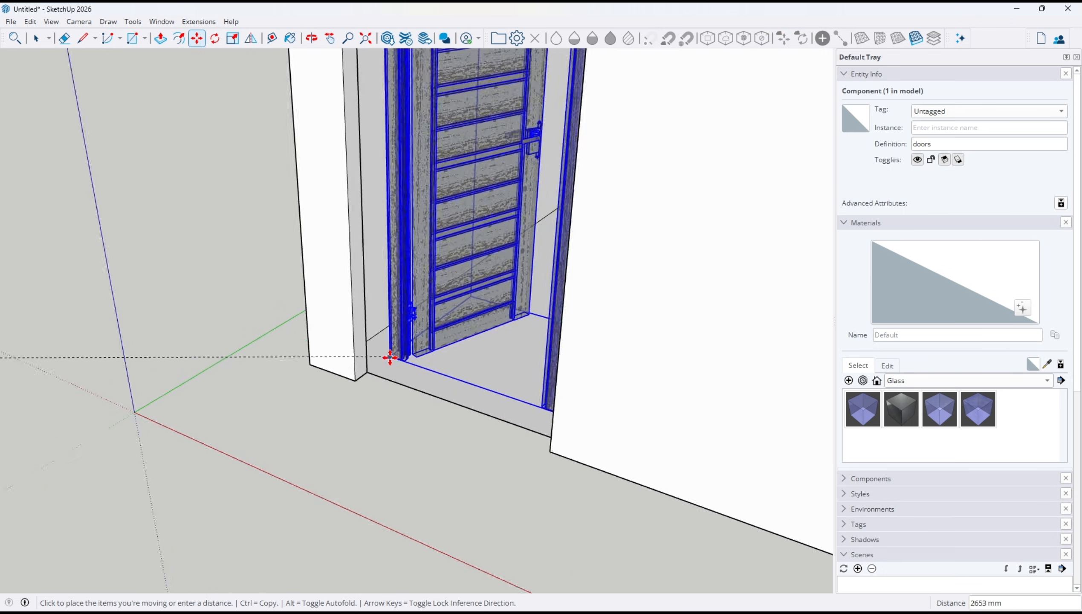
left_click(378, 395)
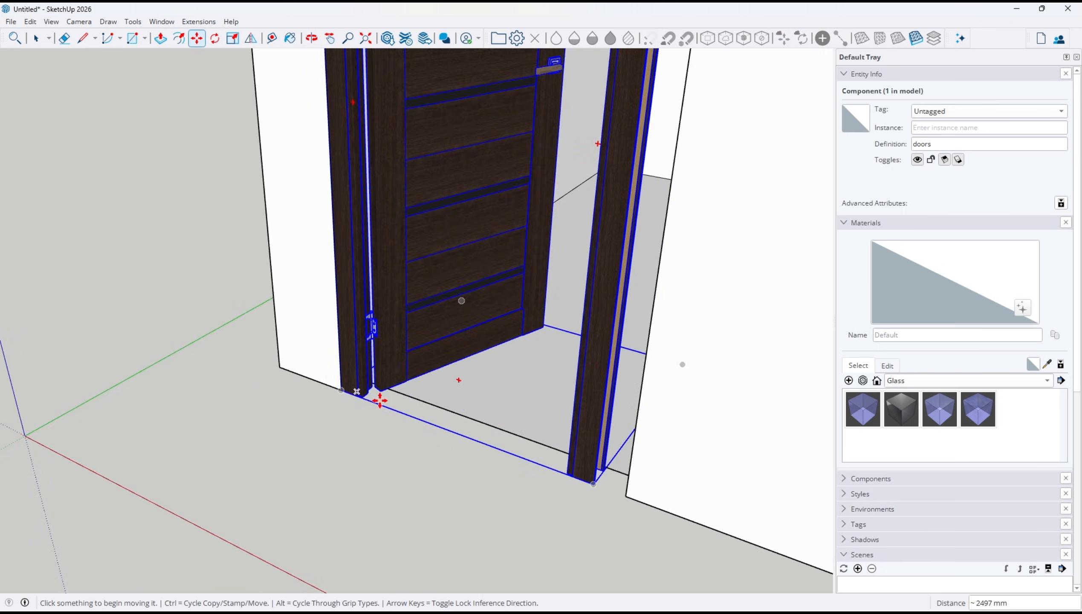
middle_click_drag(466, 428, 679, 379)
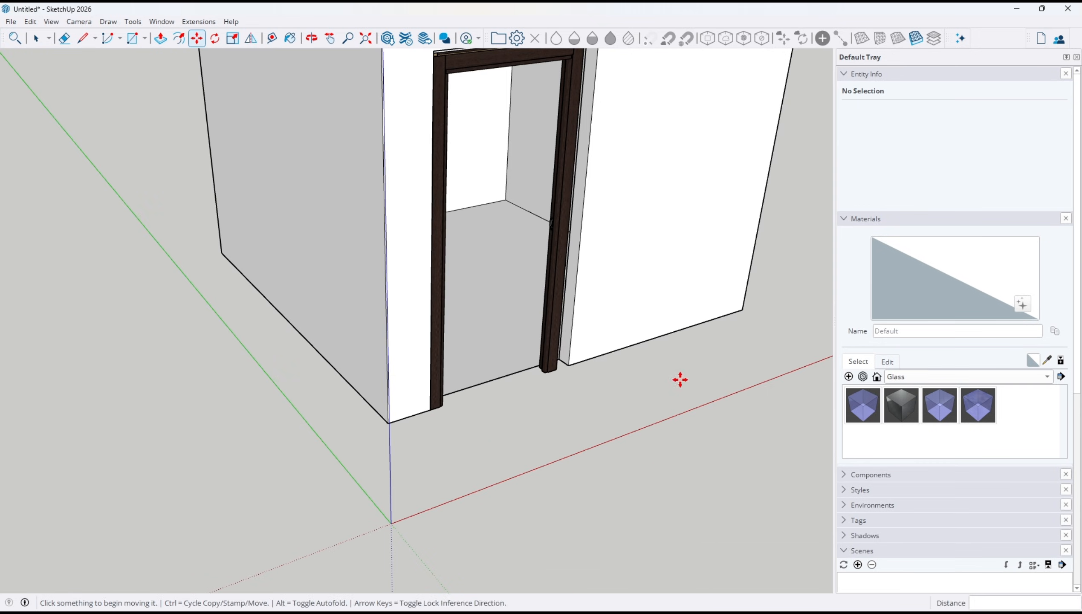
key("space")
left_click(634, 285)
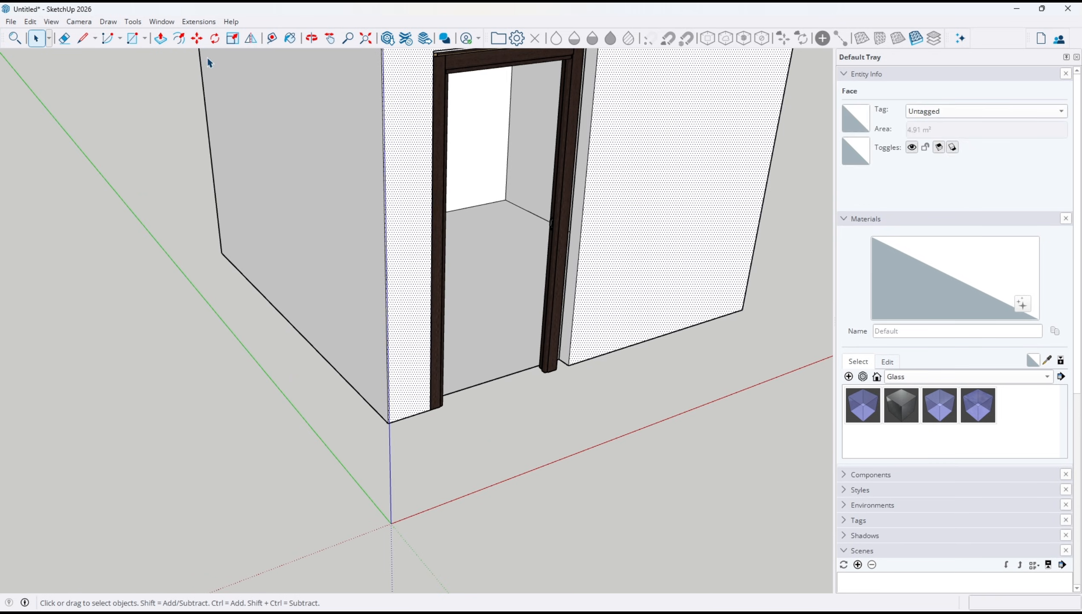
left_click(267, 165)
left_click(79, 156)
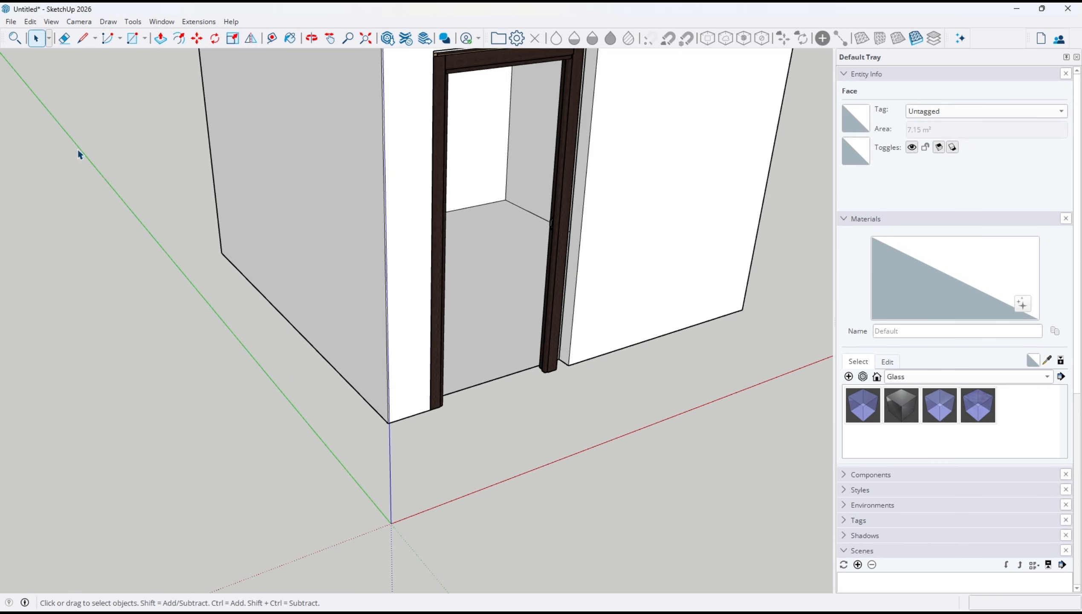
- Push/Pull the doorway's far jamb face about 102 mm inward to meet the side of the door frame
left_click(161, 39)
scroll(536, 386, "up", 5)
left_click(547, 354)
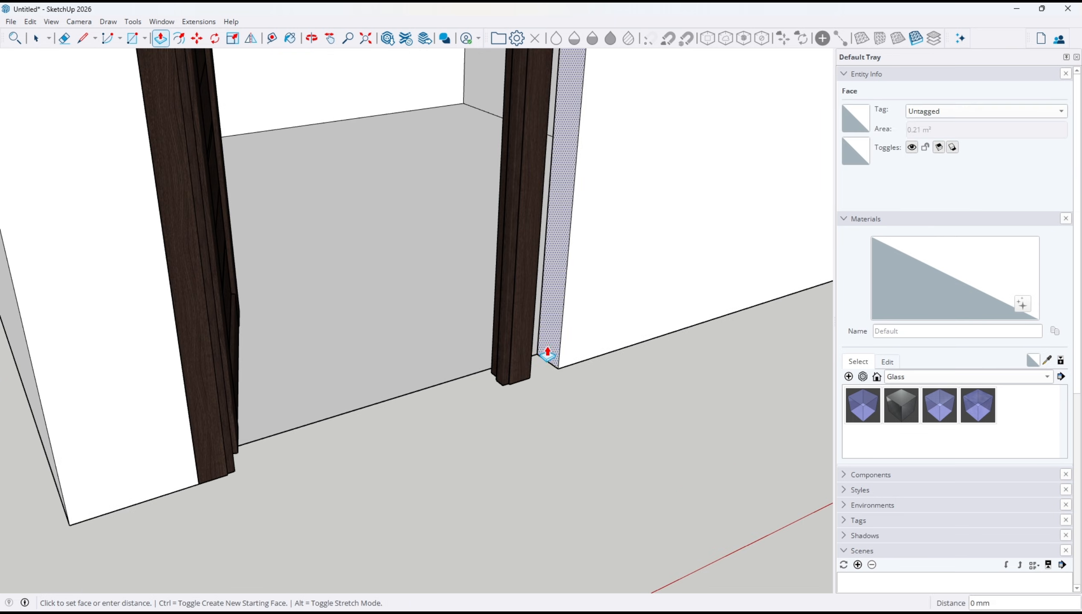
left_click(529, 391)
- Push/Pull the underside of the doorway opening down about 27 mm to meet the top of the door frame
middle_click_drag(642, 382, 558, 172)
scroll(586, 106, "up", 5)
middle_click_drag(594, 98, 603, 343, "shift")
scroll(573, 226, "up", 3)
middle_click_drag(634, 238, 643, 156, "shift")
scroll(591, 198, "up", 5)
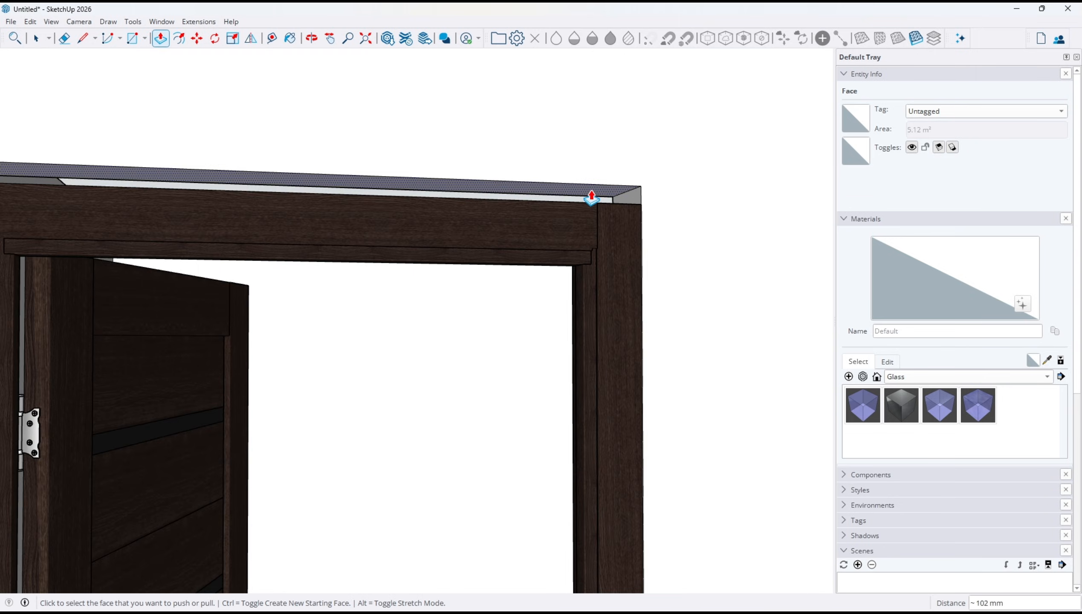
left_click(590, 202)
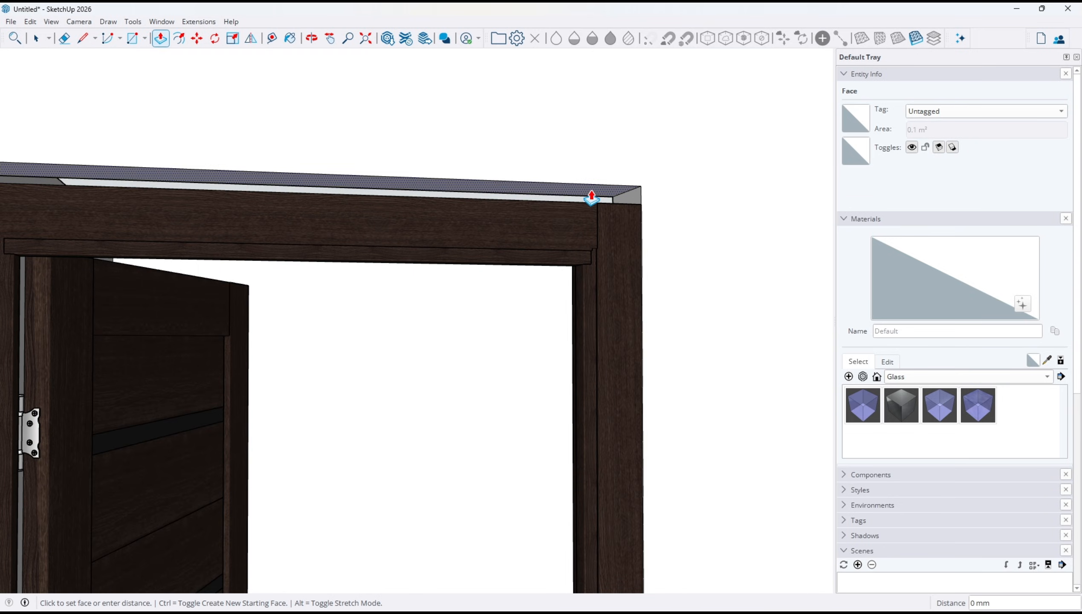
left_click(640, 211)
scroll(652, 251, "down", 5)
scroll(655, 269, "down", 5)
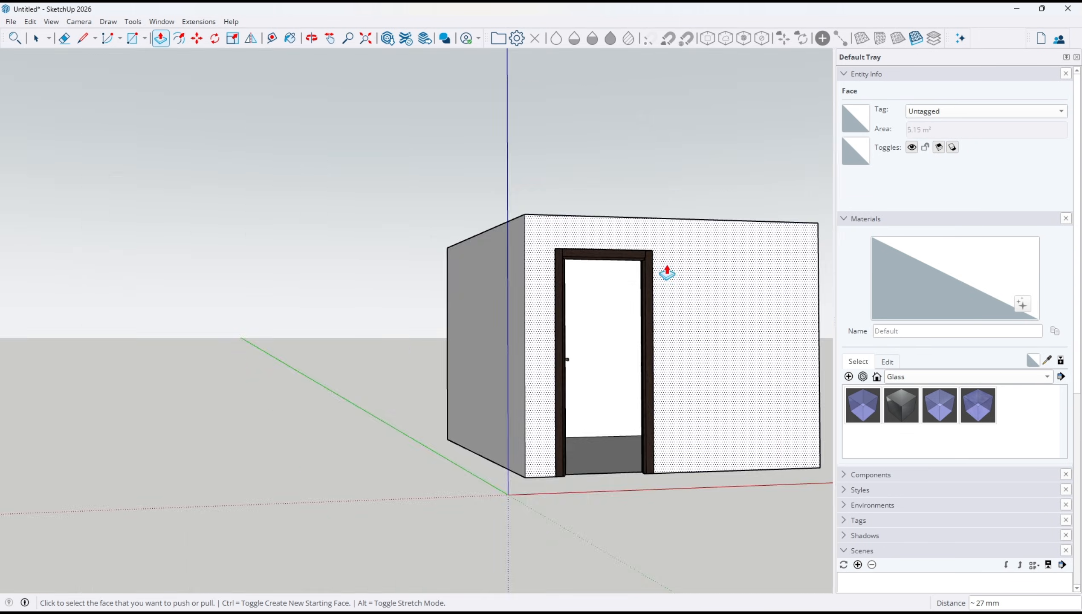
middle_click_drag(666, 270, 553, 223)
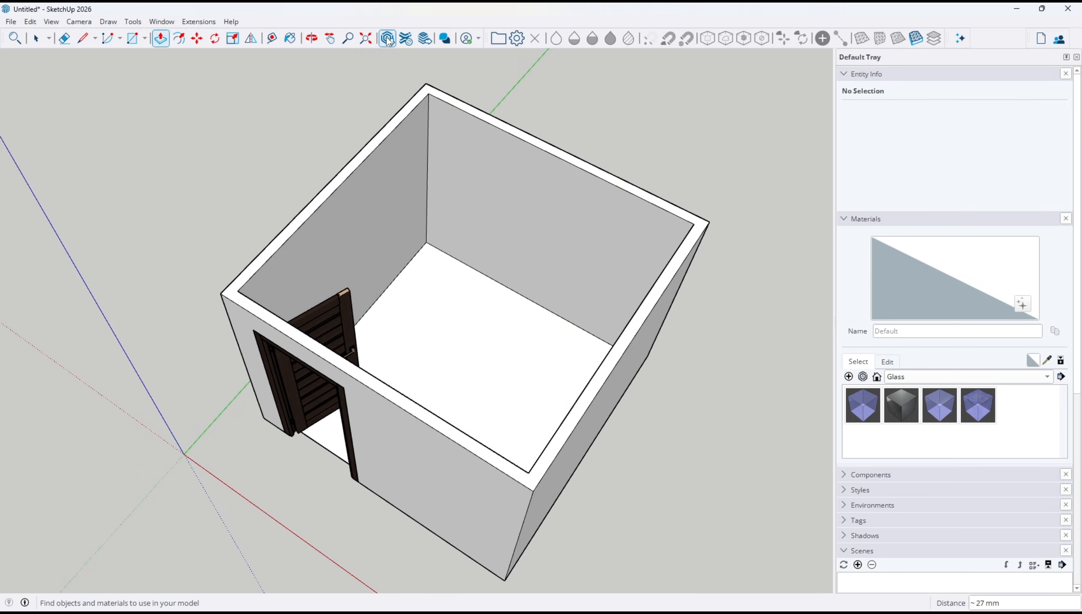
- Open 3D Warehouse again, return to its home page and search for a sofa
left_click(387, 39)
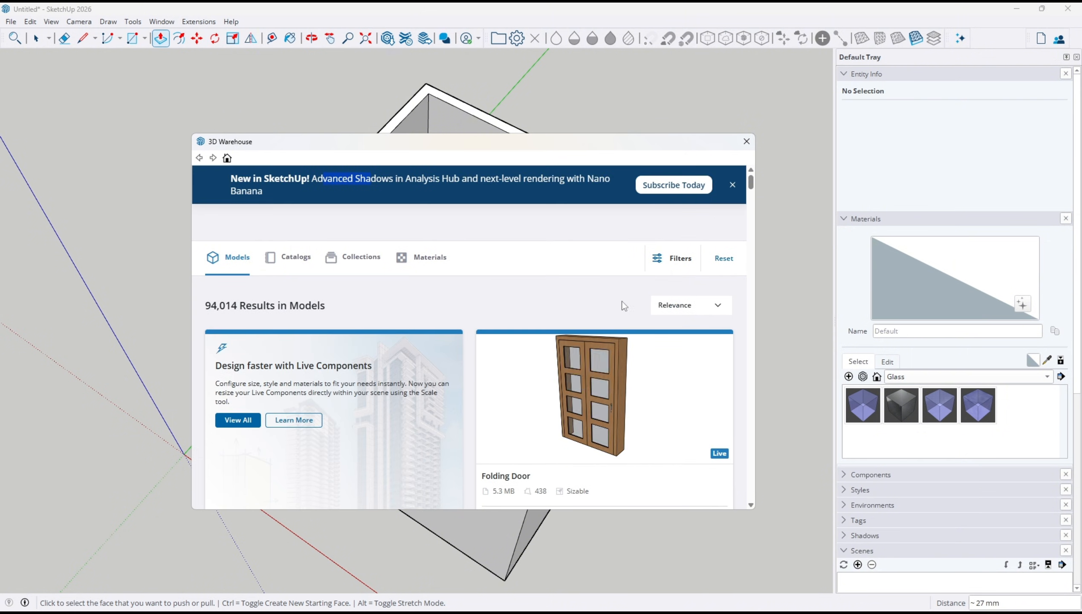
scroll(623, 303, "down", 4)
scroll(623, 304, "up", 4)
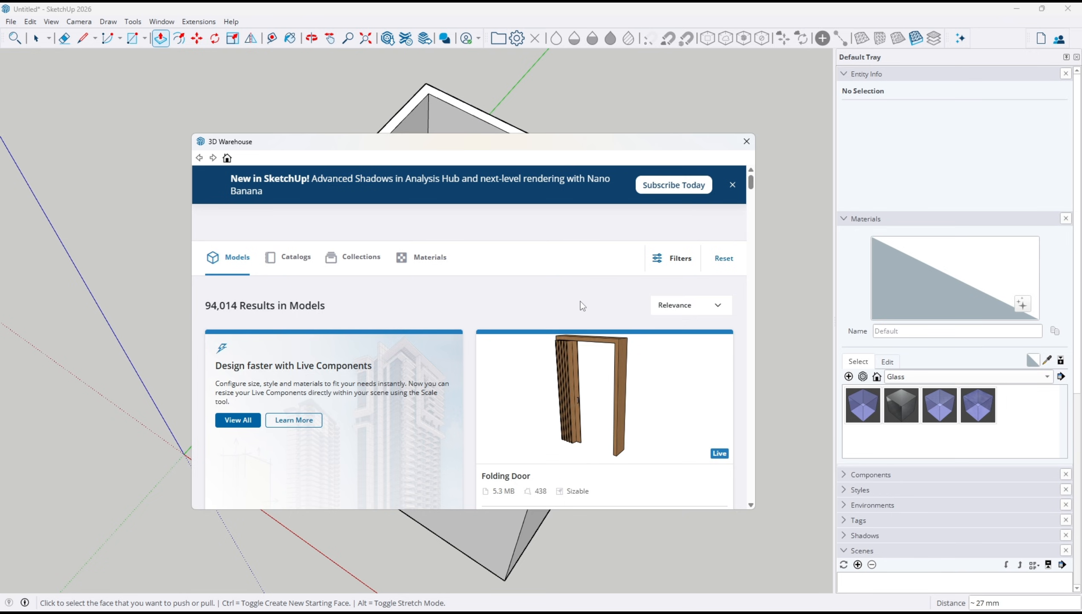
scroll(580, 302, "down", 4)
scroll(584, 315, "up", 4)
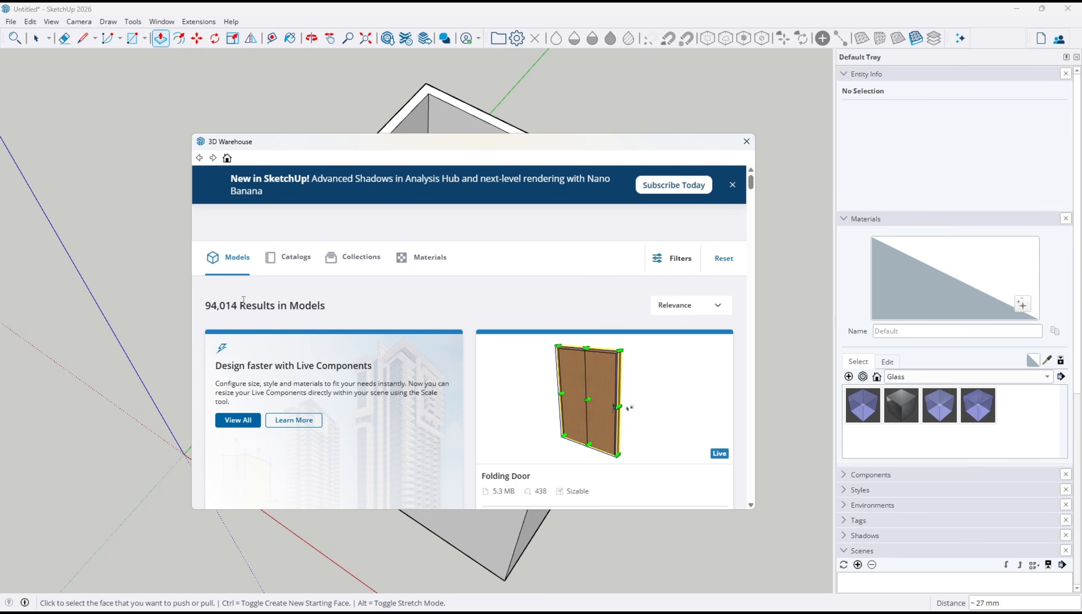
left_click(227, 158)
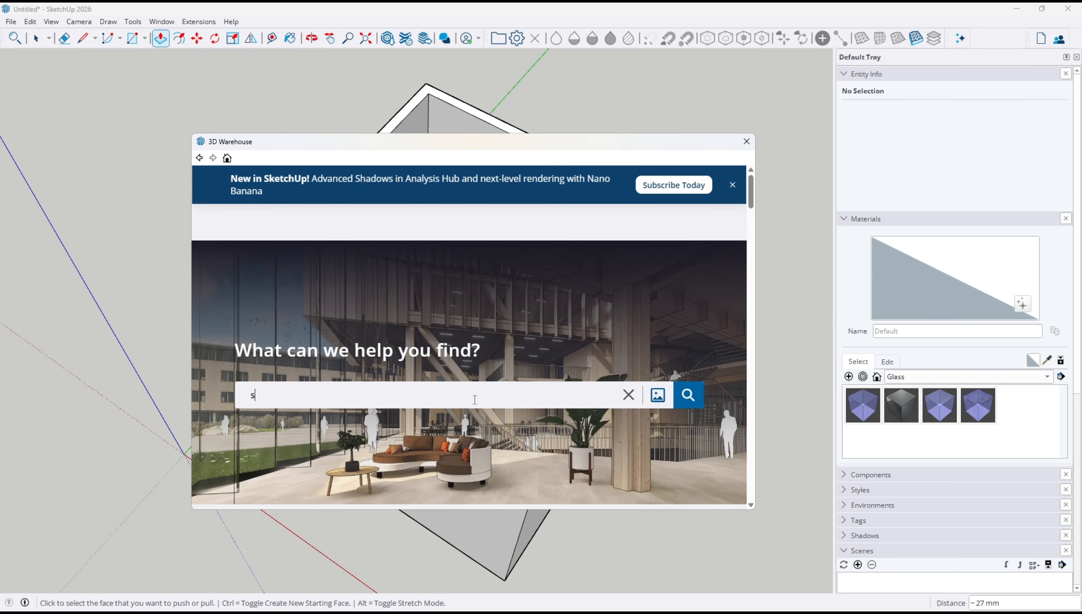
key("Return")
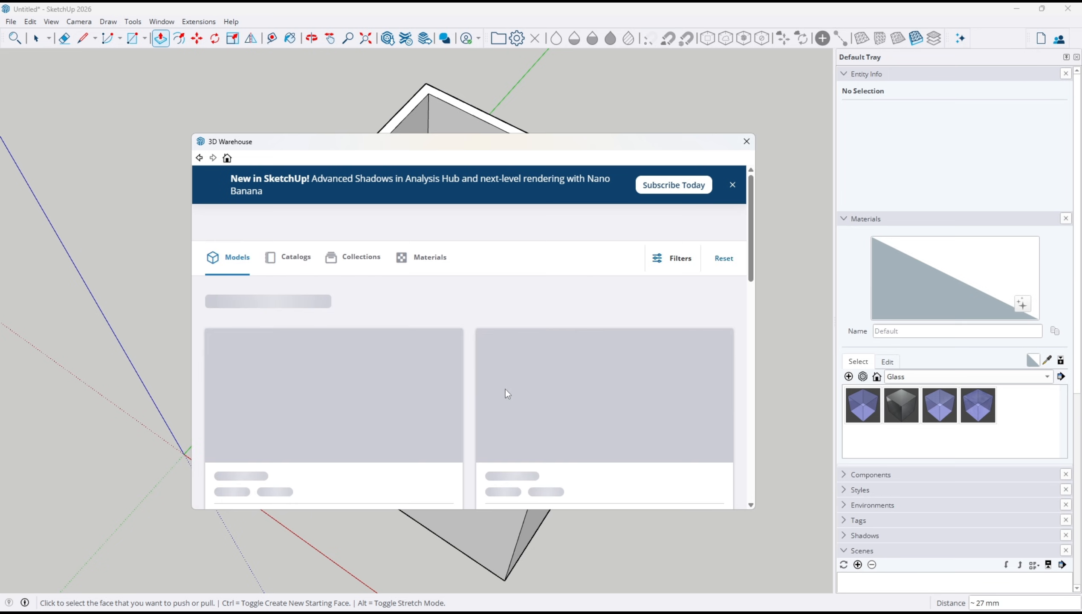
- Load the "S-02" sofa from the search results directly into the model and place it on the floor inside the room
scroll(485, 296, "down", 7)
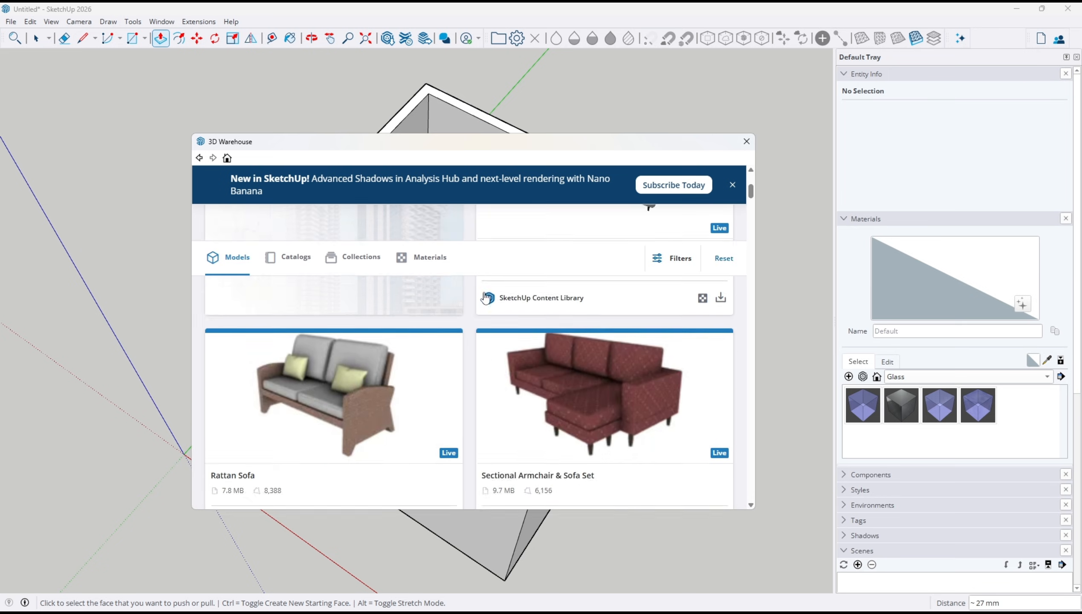
scroll(485, 297, "up", 5)
scroll(485, 297, "down", 8)
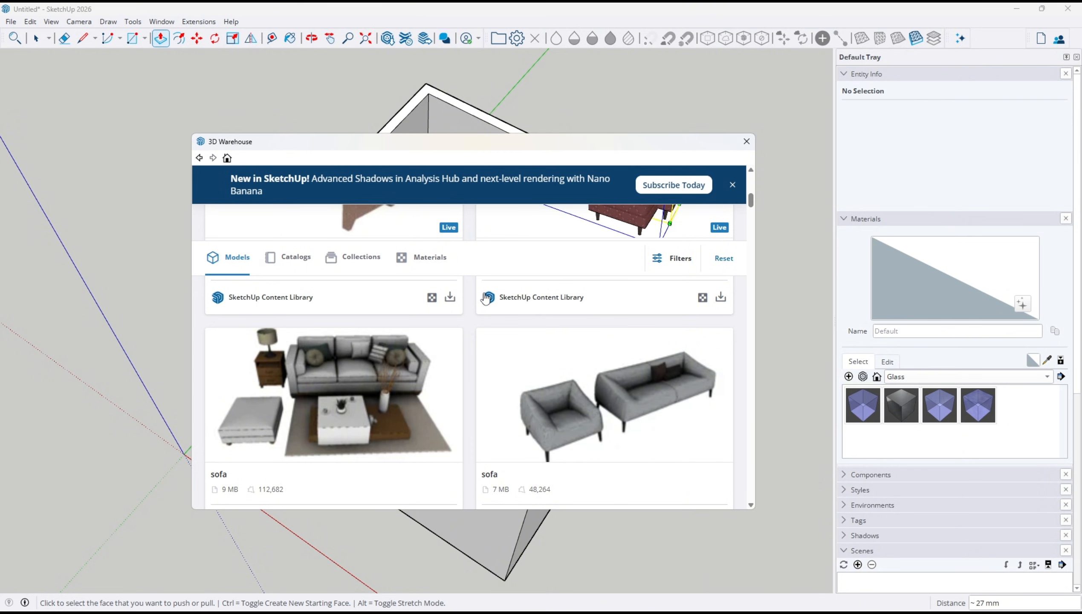
scroll(485, 298, "down", 8)
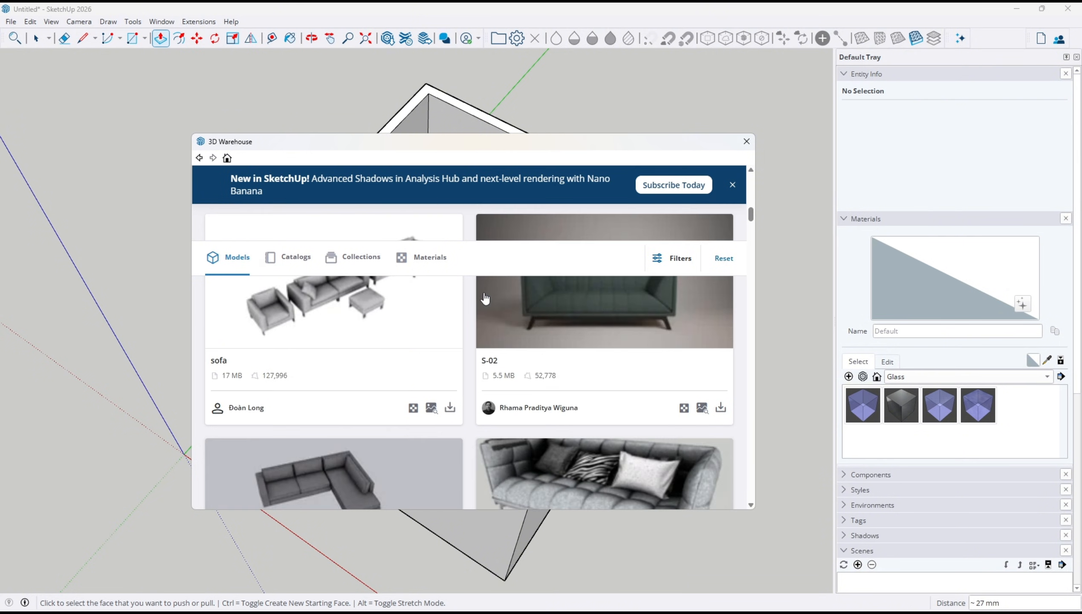
scroll(598, 342, "down", 3)
scroll(675, 341, "up", 2)
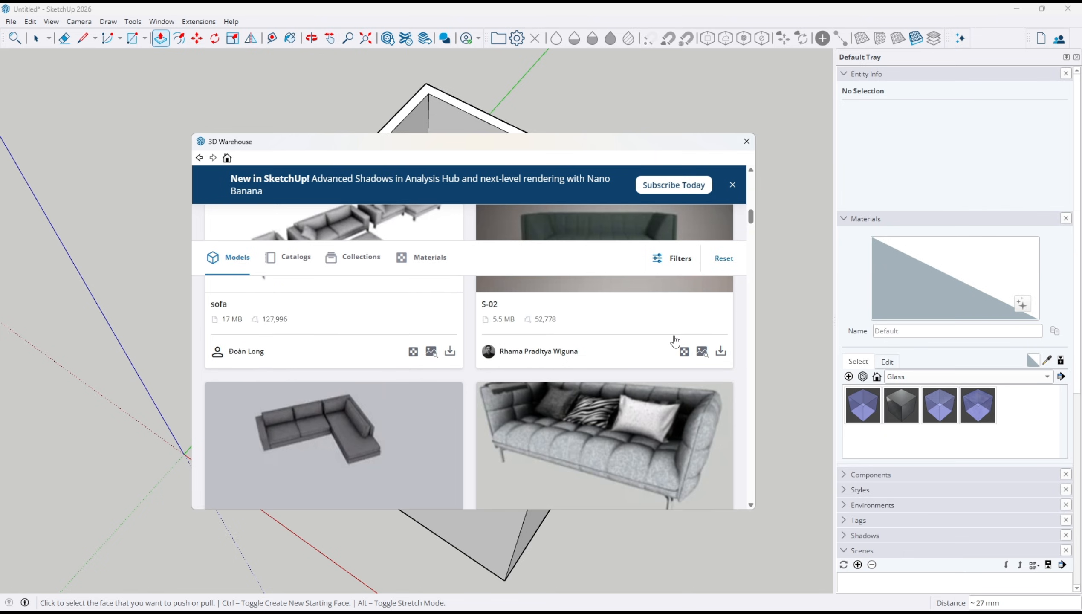
scroll(576, 420, "up", 3)
scroll(653, 410, "down", 2)
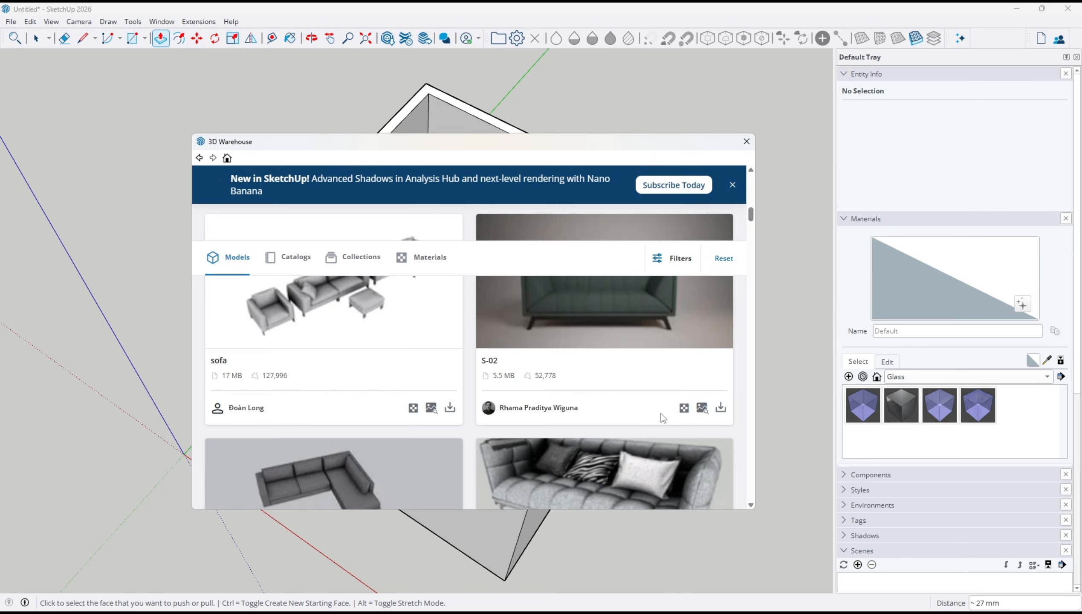
left_click(721, 408)
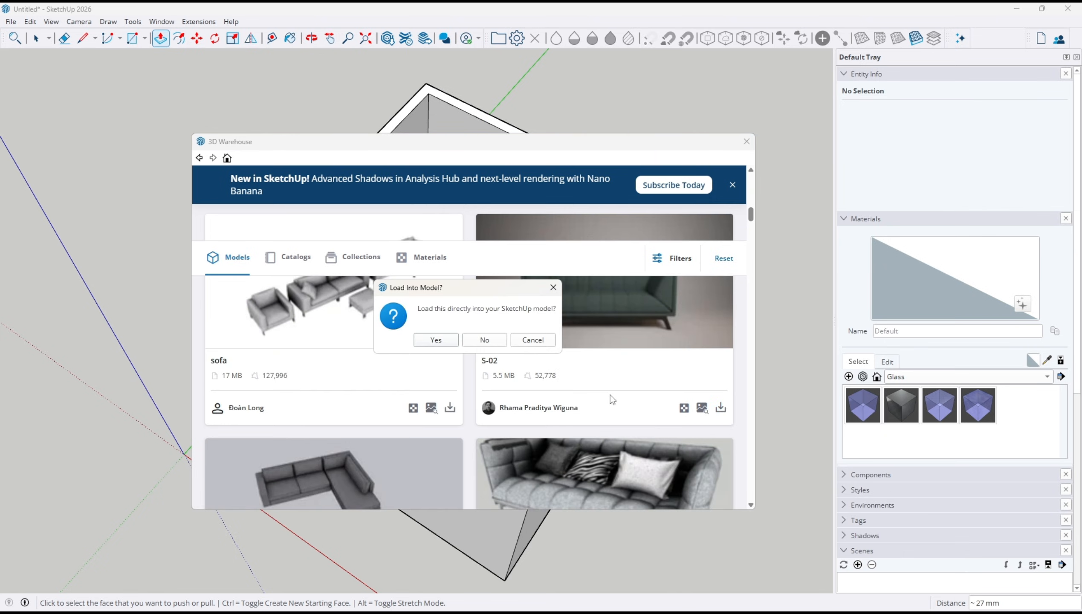
left_click(438, 341)
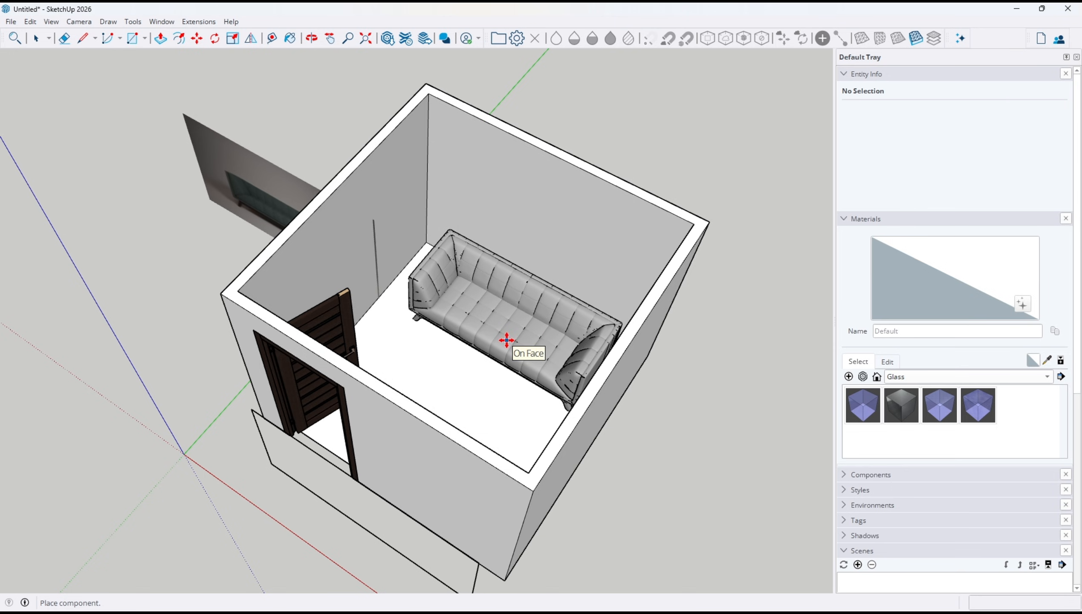
left_click(504, 341)
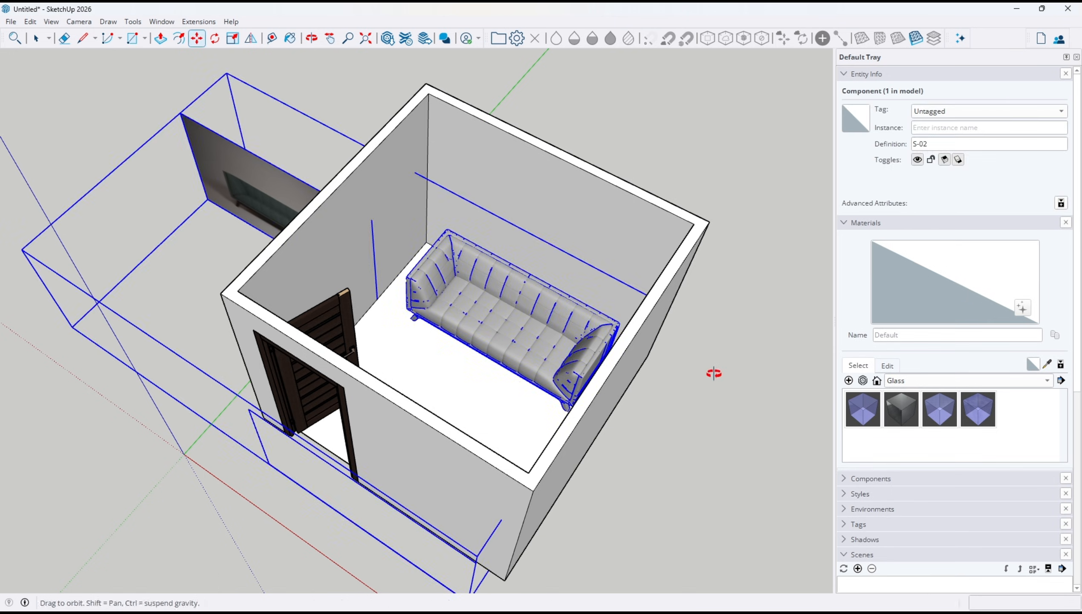
- Open the S-02 sofa component for editing and delete the rectangle of four edges outside the doorway wall
middle_click_drag(712, 372, 780, 331)
scroll(512, 396, "down", 2)
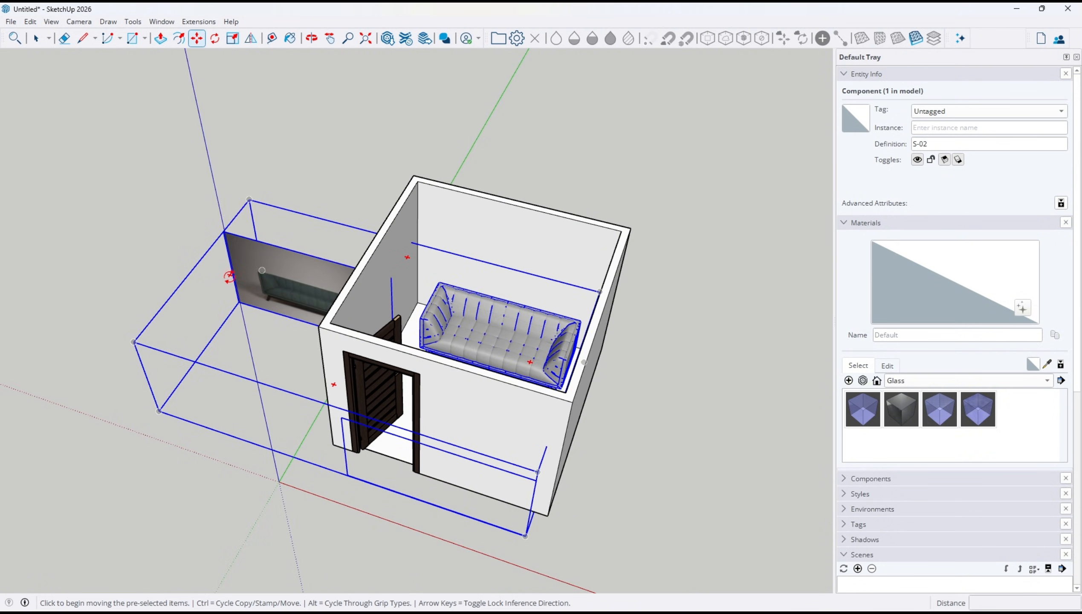
key("space")
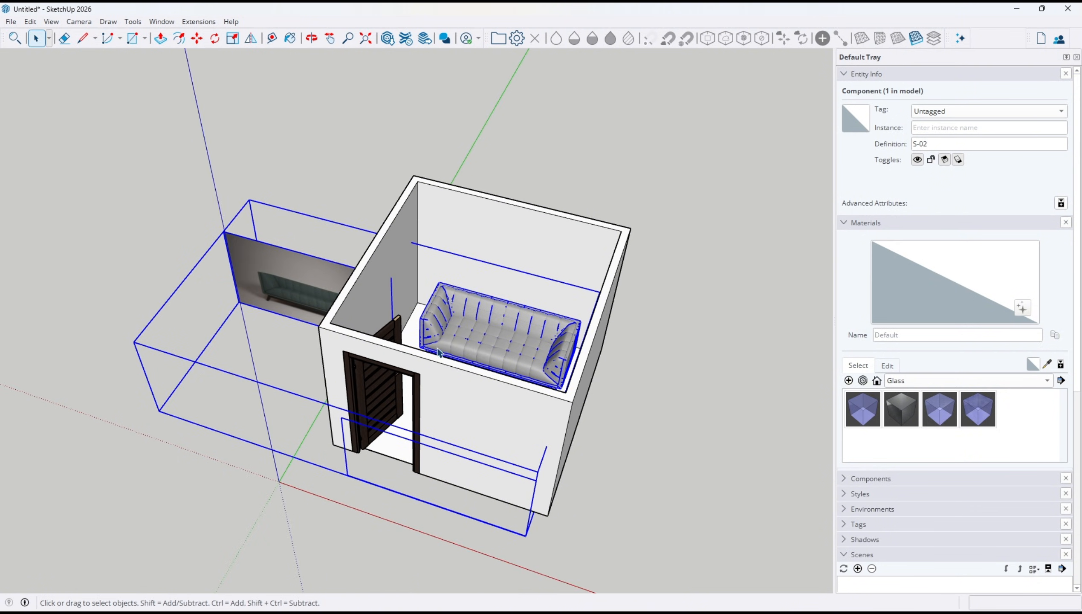
double_click(459, 342)
middle_click_drag(709, 298, 755, 259)
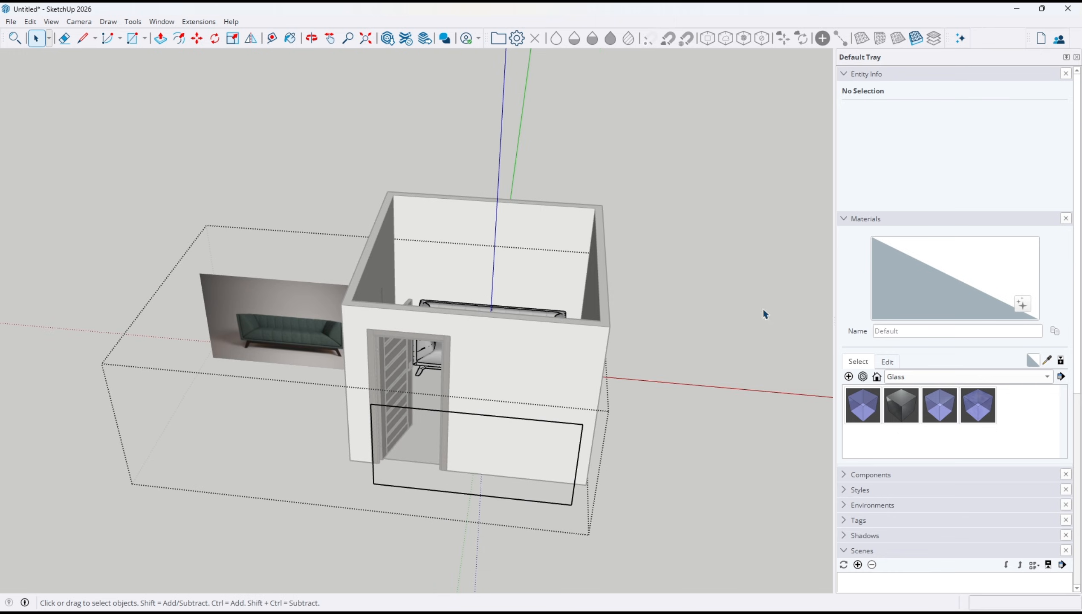
middle_click_drag(690, 463, 521, 526)
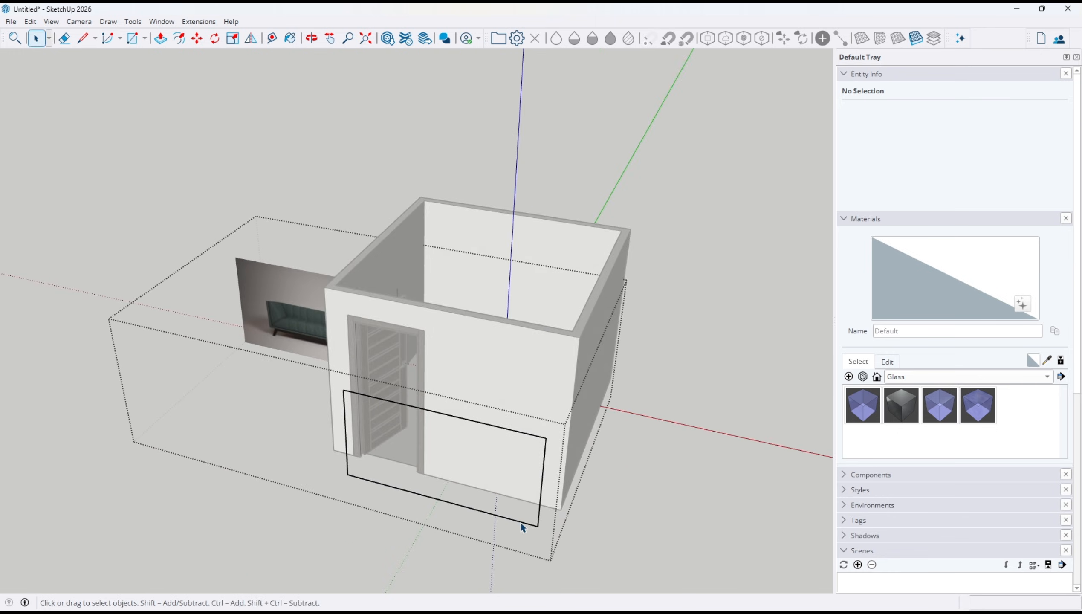
left_click(521, 524)
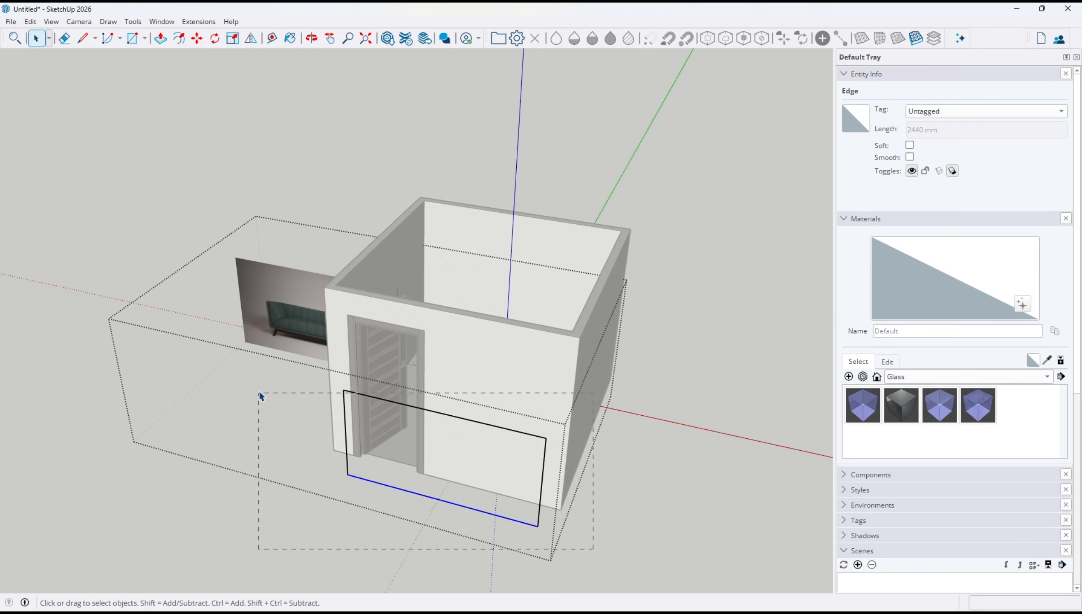
middle_click_drag(725, 334, 521, 365)
left_click(642, 506)
double_click(521, 363)
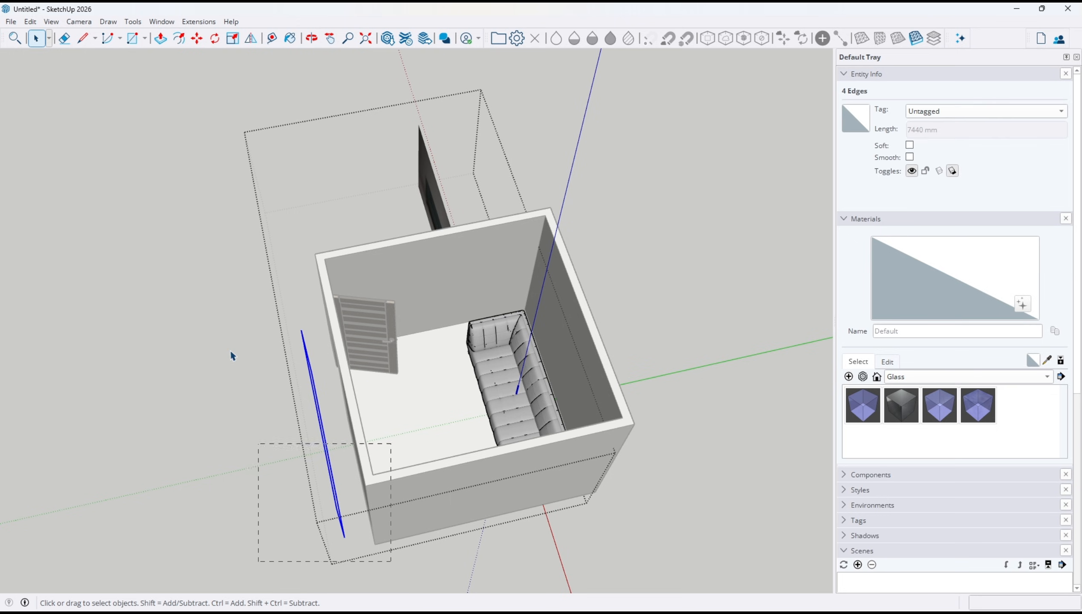
left_click(207, 294)
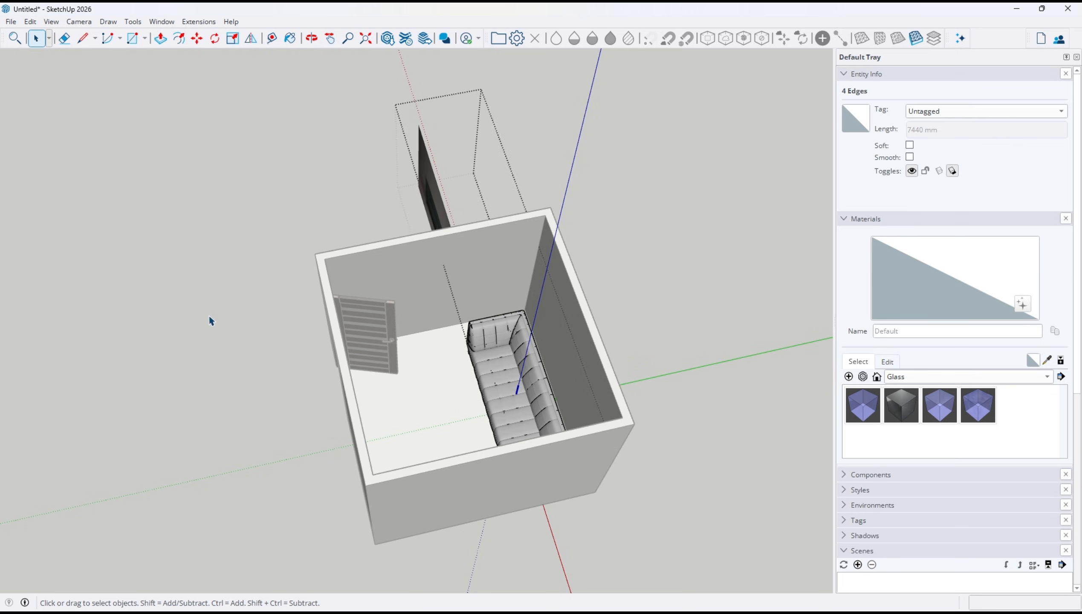
- Delete the sofa picture panel standing outside the room from the S-02 component, leaving only the sofa
middle_click_drag(209, 314, 665, 342)
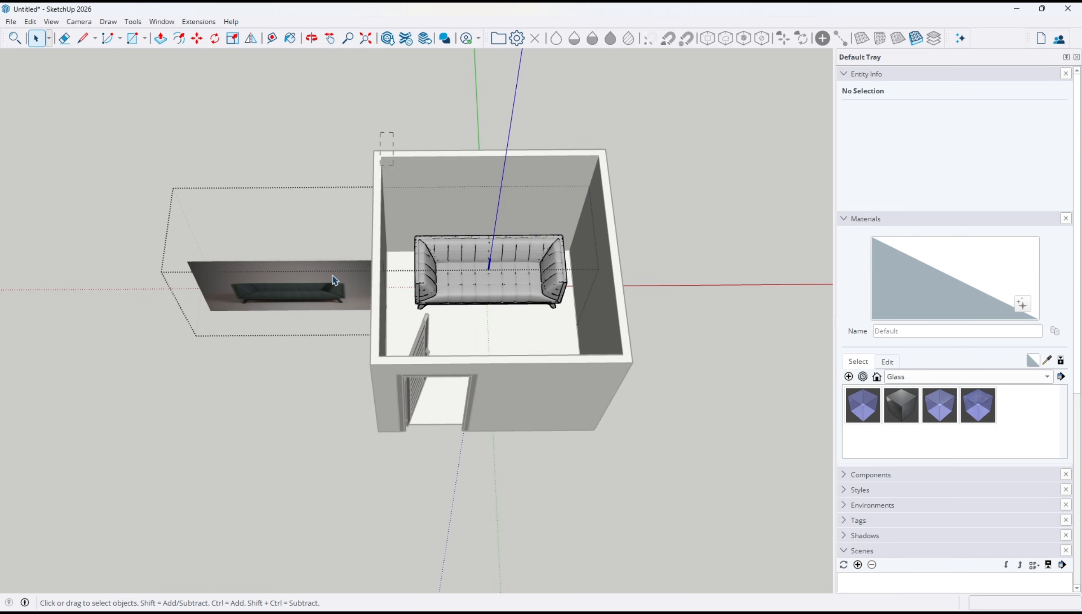
left_click_drag(123, 365, 123, 365)
key("Delete")
mouse_move(661, 289)
middle_mouse_down()
mouse_move(772, 257)
mouse_move(693, 292)
mouse_move(343, 234)
mouse_move(138, 349)
mouse_move(449, 415)
mouse_move(674, 339)
mouse_move(379, 367)
mouse_move(596, 331)
mouse_move(603, 371)
mouse_move(613, 364)
mouse_move(523, 288)
mouse_move(512, 374)
mouse_move(258, 386)
mouse_move(88, 334)
mouse_move(290, 338)
mouse_move(524, 309)
mouse_move(631, 330)
middle_mouse_up()
scroll(523, 288, "up", 2)
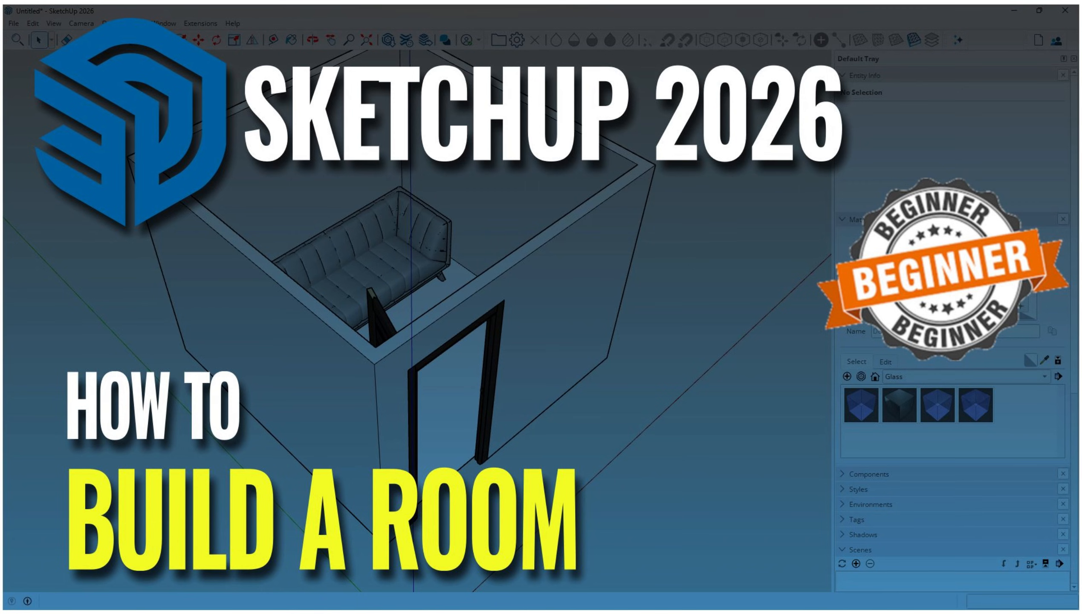